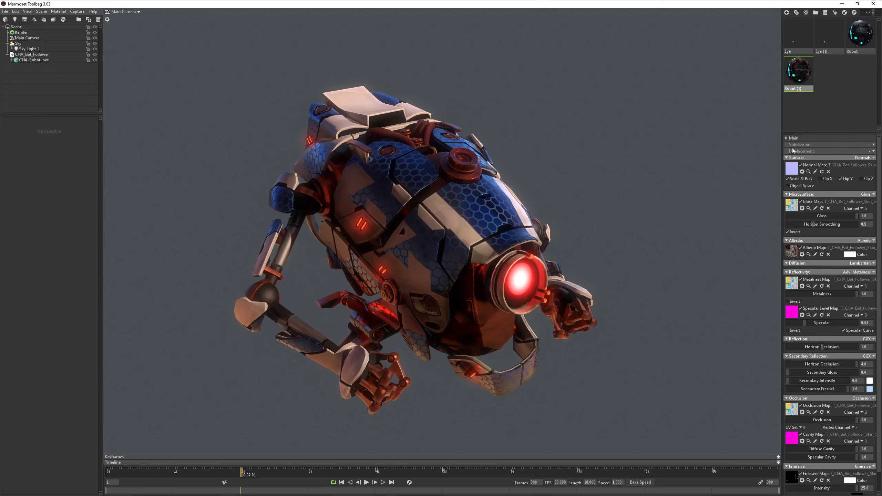
# Step: Apply the Robot material with an inverted gloss map to the body and the Eye material to the robot's eye
pyautogui.click(864, 42)
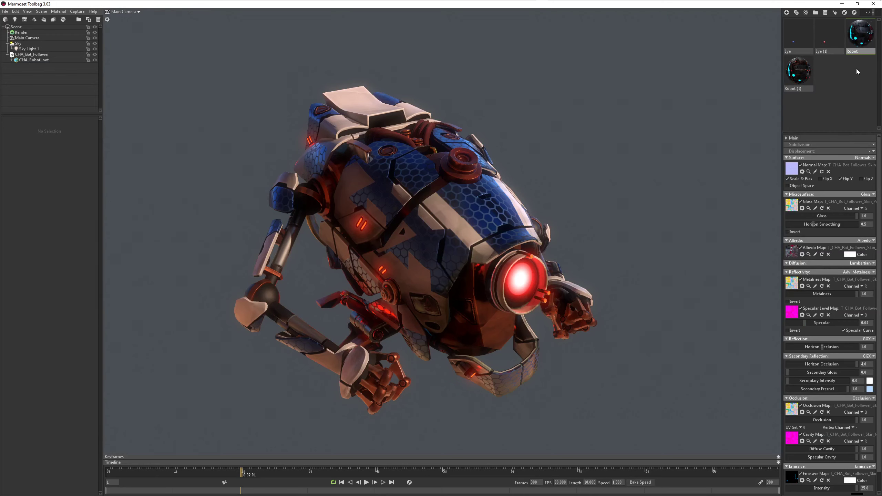
pyautogui.click(787, 232)
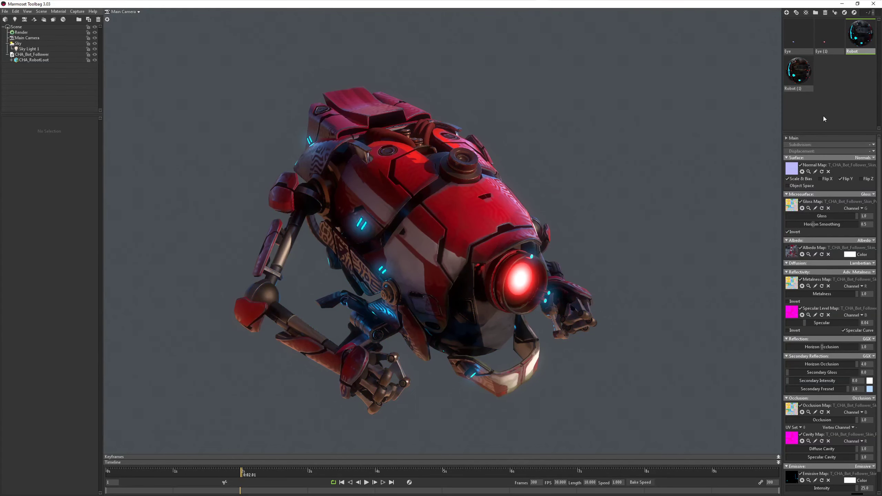
pyautogui.moveTo(799, 38); pyautogui.dragTo(532, 282)
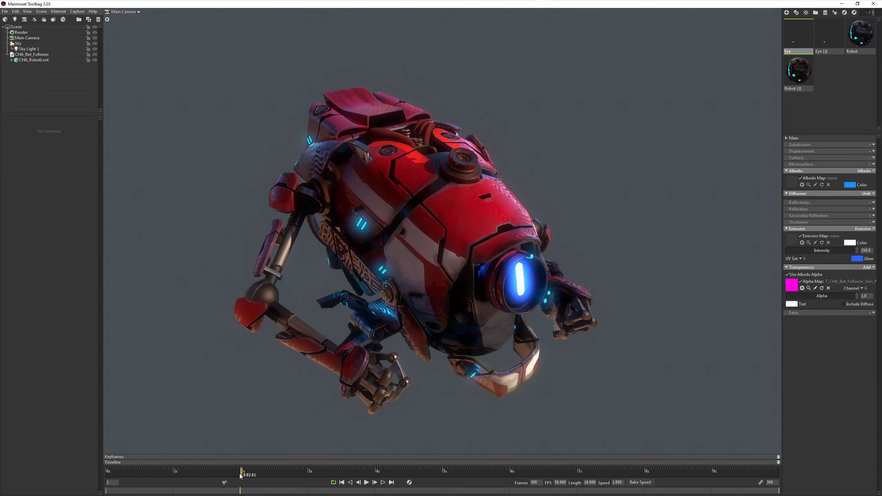
# Step: Move the timeline to 0:01.24 and delete all the existing Eye and Robot materials from the scene
pyautogui.moveTo(240, 475)
pyautogui.mouseDown()
pyautogui.moveTo(166, 474)
pyautogui.moveTo(348, 456)
pyautogui.moveTo(181, 470)
pyautogui.moveTo(221, 463)
pyautogui.moveTo(174, 463)
pyautogui.moveTo(226, 470)
pyautogui.mouseUp()
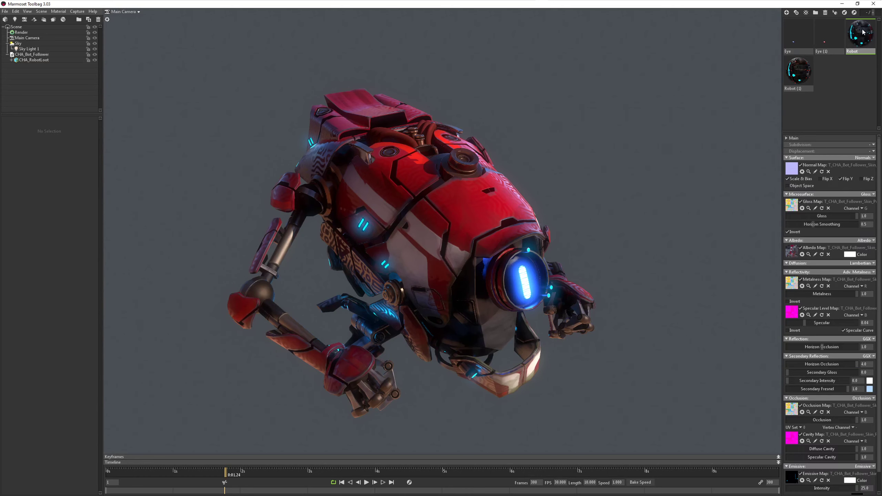
pyautogui.click(798, 69)
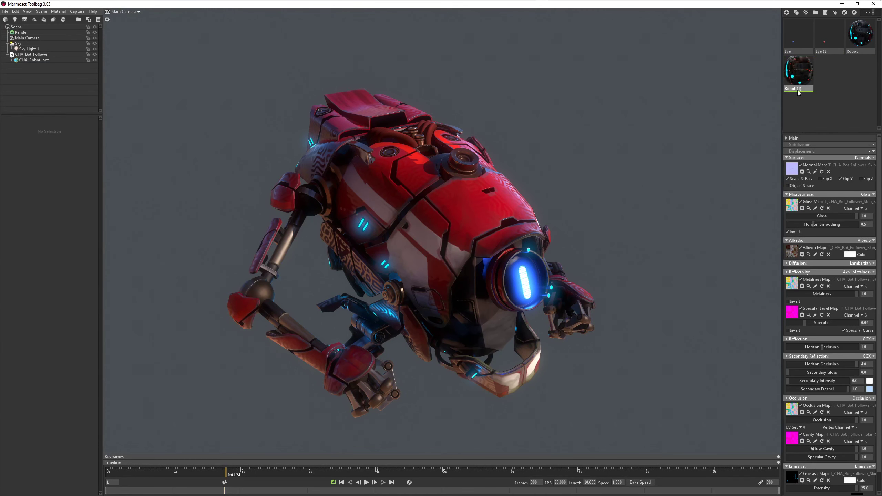
pyautogui.click(824, 12)
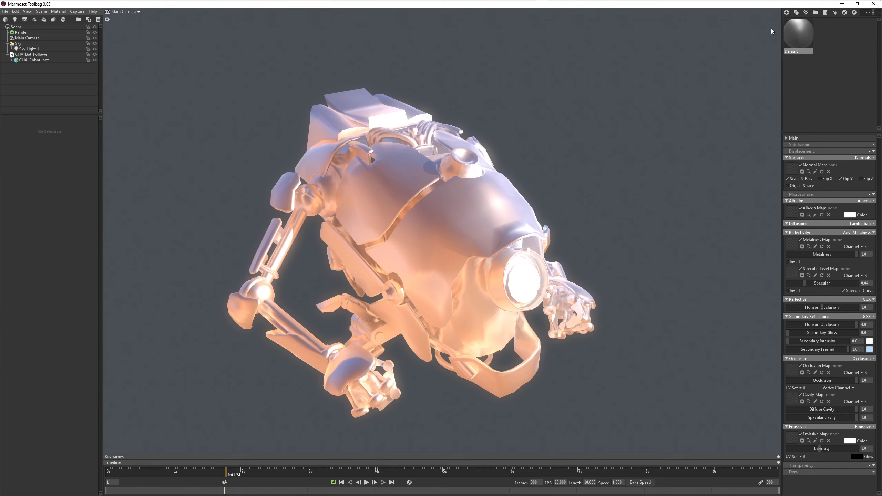
# Step: Review the animations available for the CHA_Bot_Follower model, keeping Highlight_Intro as the current animation
pyautogui.click(47, 54)
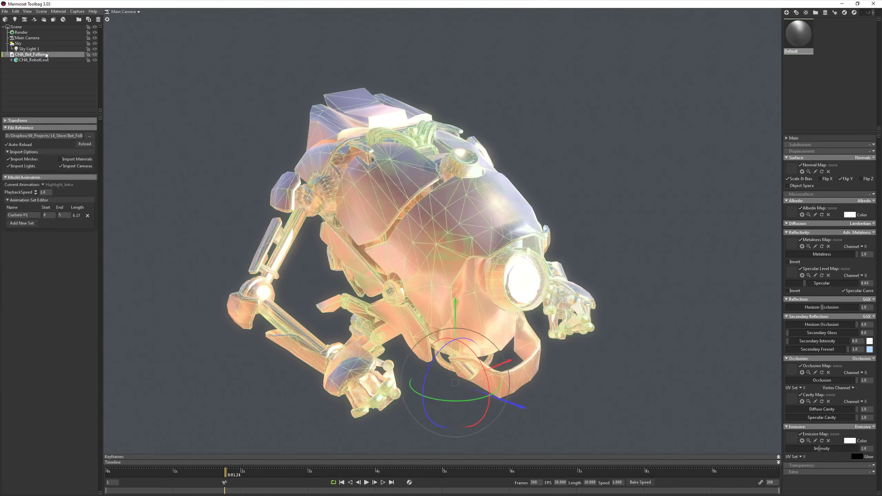
pyautogui.click(43, 184)
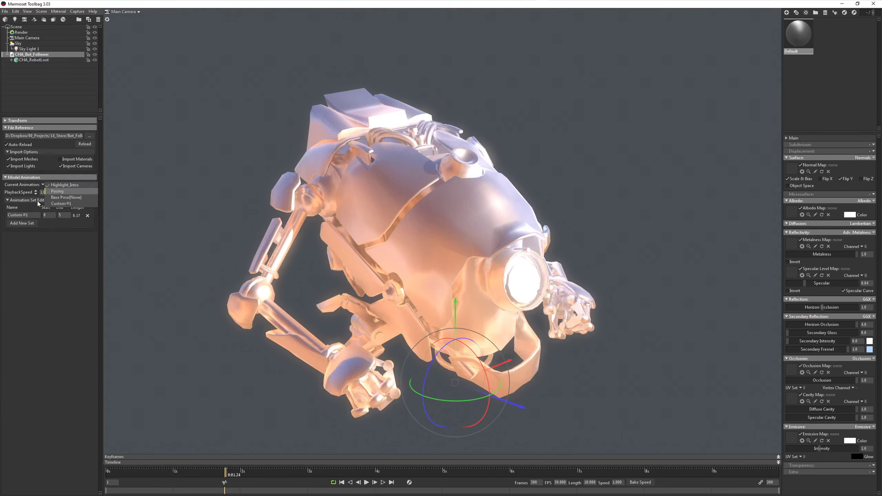
pyautogui.click(65, 185)
pyautogui.click(524, 154)
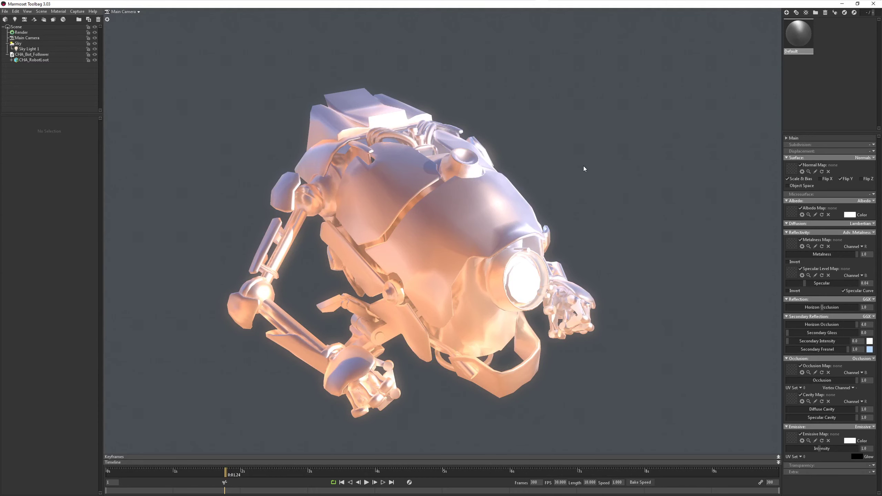
# Step: Add the Vx14 UE4 Template and Vx14 LightSaber preset materials to the scene
pyautogui.click(806, 12)
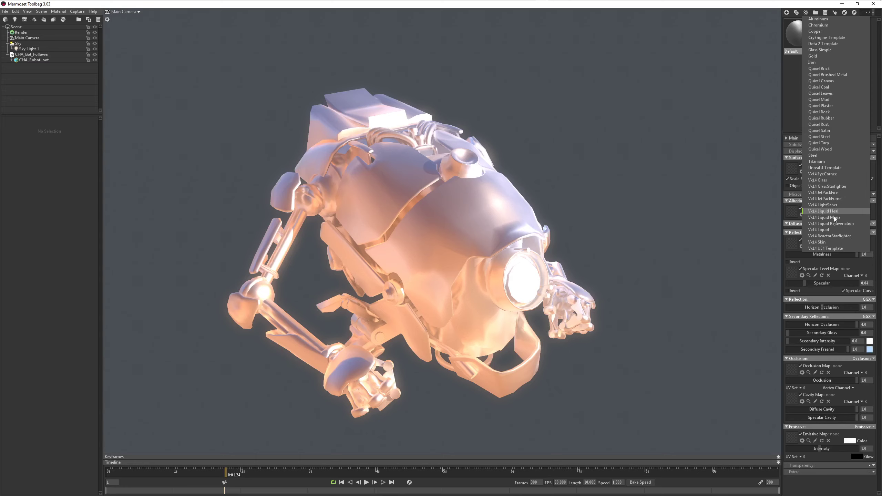
pyautogui.click(843, 249)
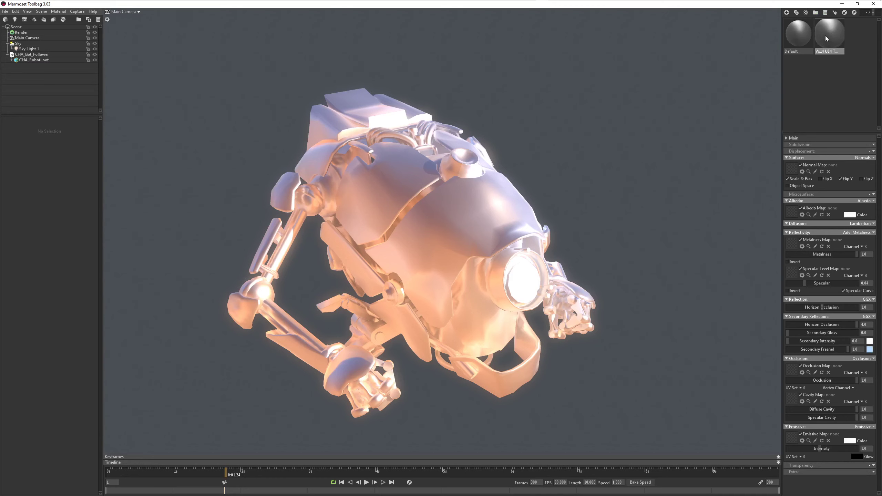
pyautogui.click(809, 13)
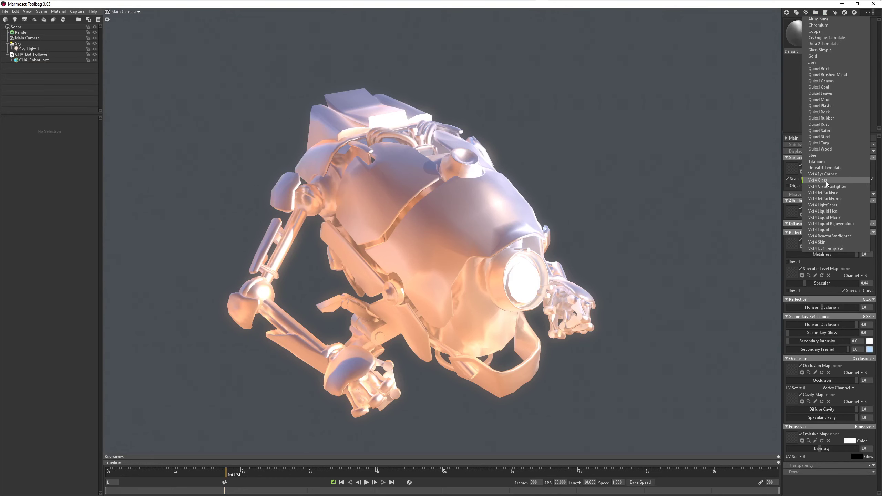
pyautogui.click(837, 204)
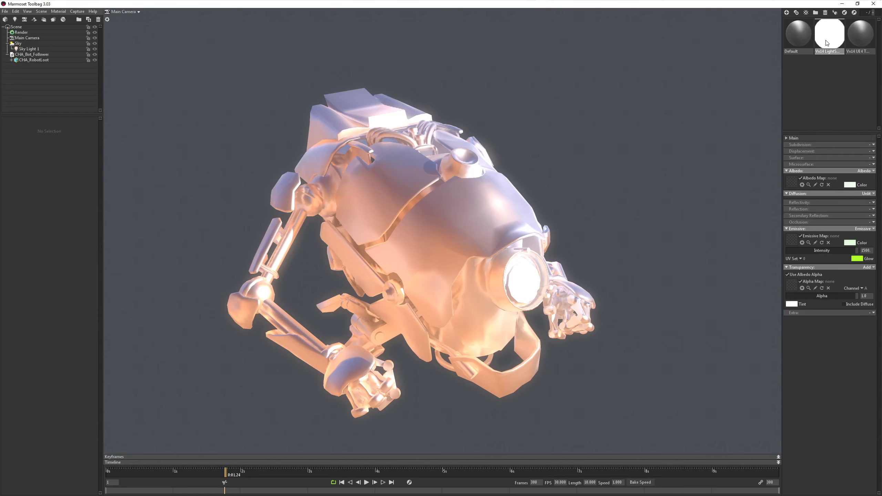
# Step: Assign the Vx14 LightSaber material to the eye and the Vx14 UE4 Template material to the body, removing the unused Default material
pyautogui.moveTo(830, 41); pyautogui.dragTo(525, 291)
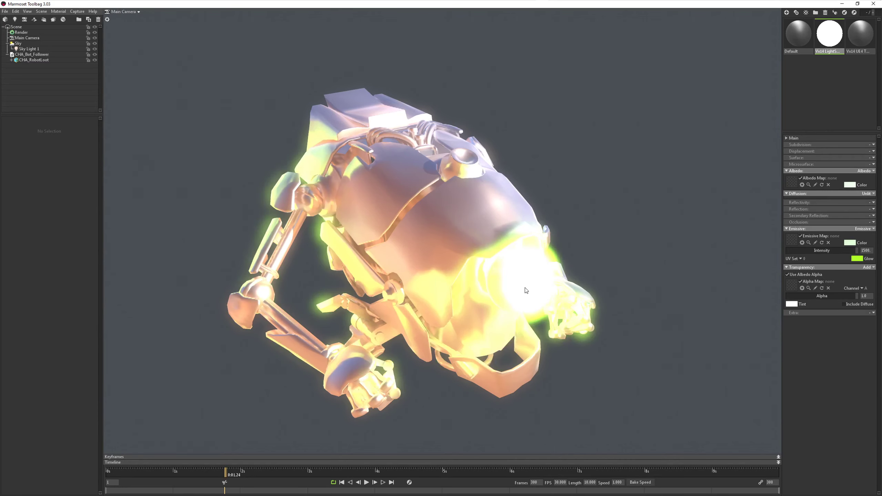
pyautogui.moveTo(860, 33); pyautogui.dragTo(450, 207)
pyautogui.click(806, 39)
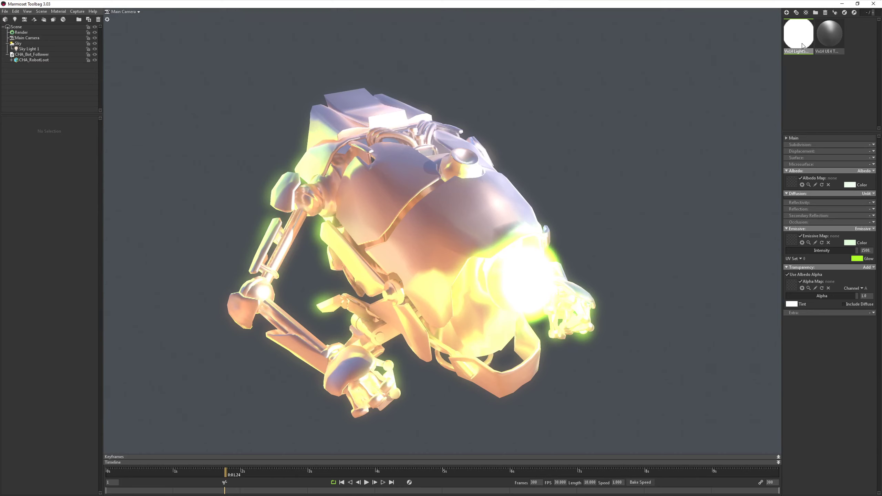
# Step: Give the UE4 Template material an inverted Gloss microsurface at 1.0 using channel G, and set its emissive intensity to 10
pyautogui.click(826, 40)
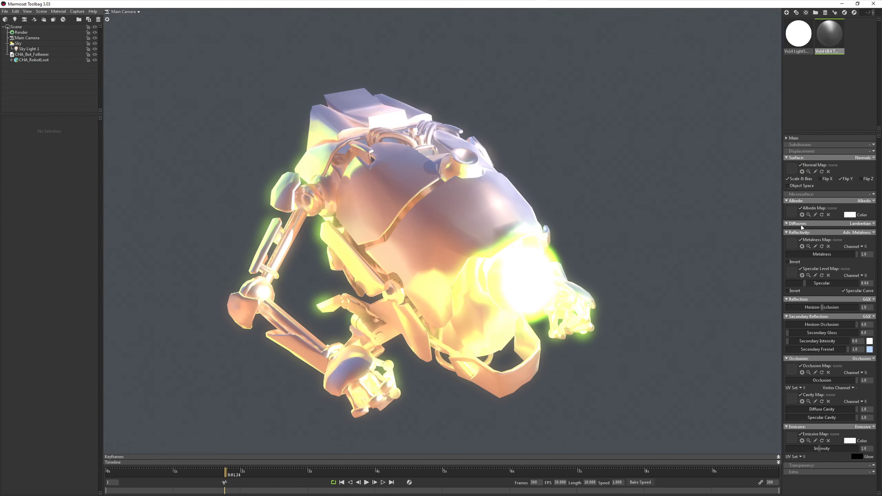
pyautogui.click(872, 194)
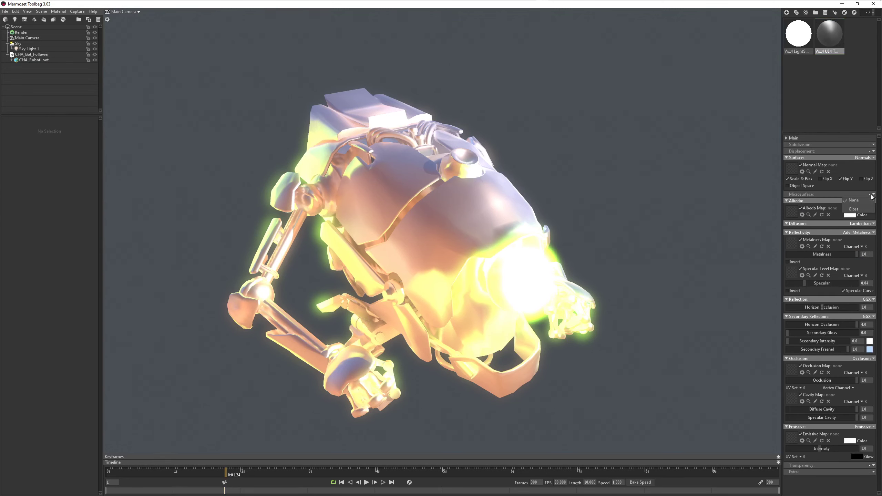
pyautogui.click(853, 210)
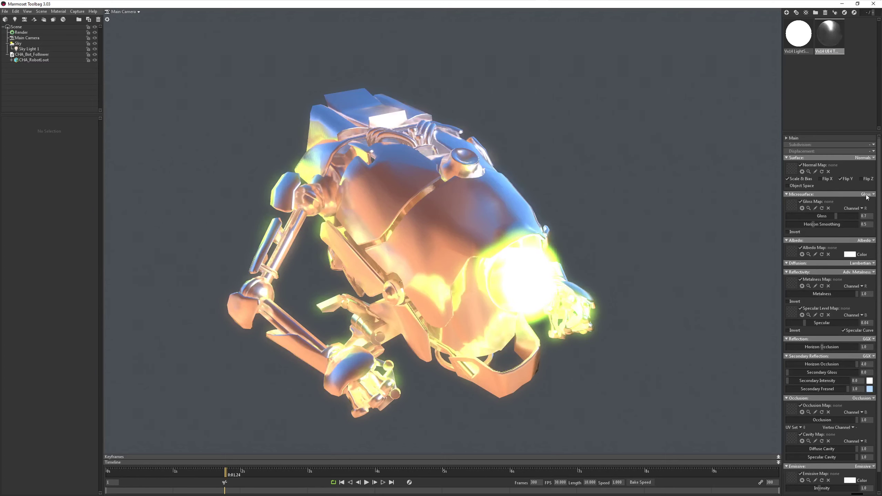
pyautogui.moveTo(836, 216); pyautogui.dragTo(859, 216)
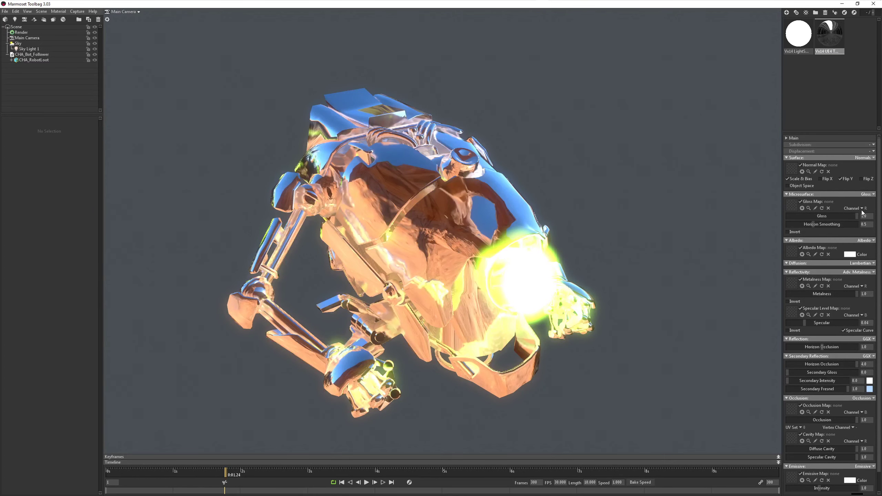
pyautogui.click(861, 208)
pyautogui.click(847, 220)
pyautogui.click(787, 232)
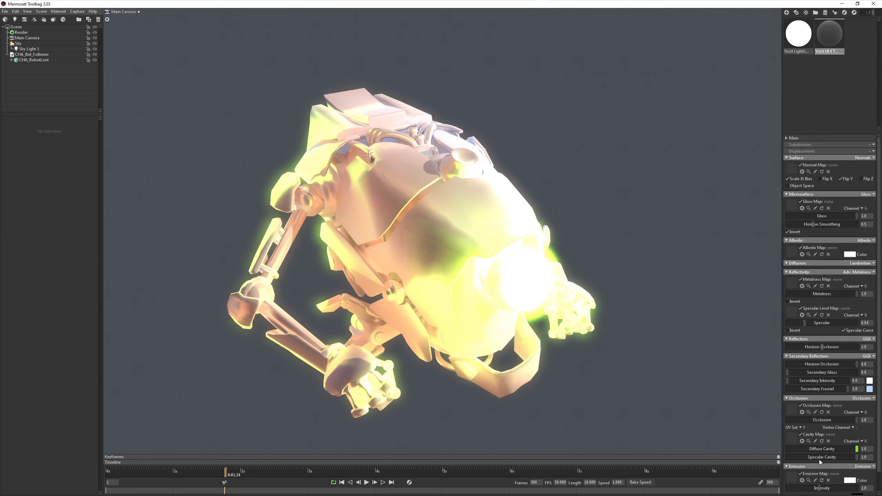
pyautogui.moveTo(820, 488); pyautogui.dragTo(856, 488)
# Step: Switch to the Bot_Follower folder in File Explorer and look over the Basic and Protector skin texture files
pyautogui.hotkey('alt', 'Tab')
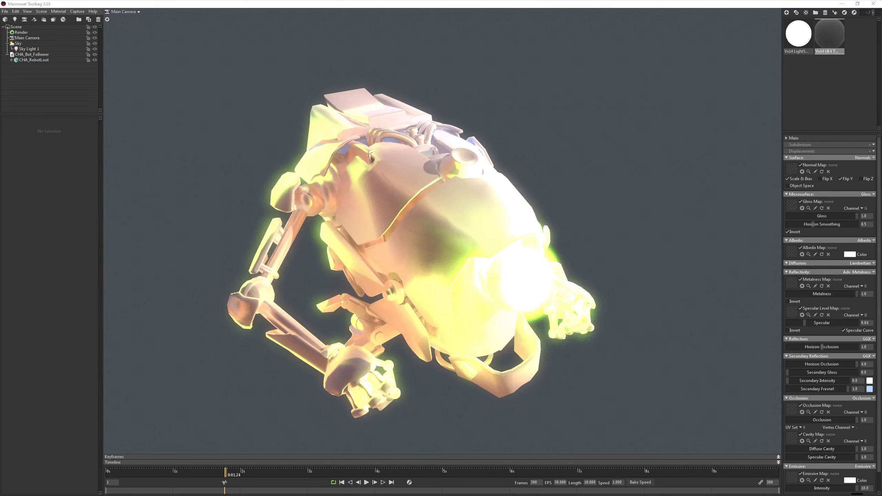
pyautogui.hotkey('alt', 'Tab')
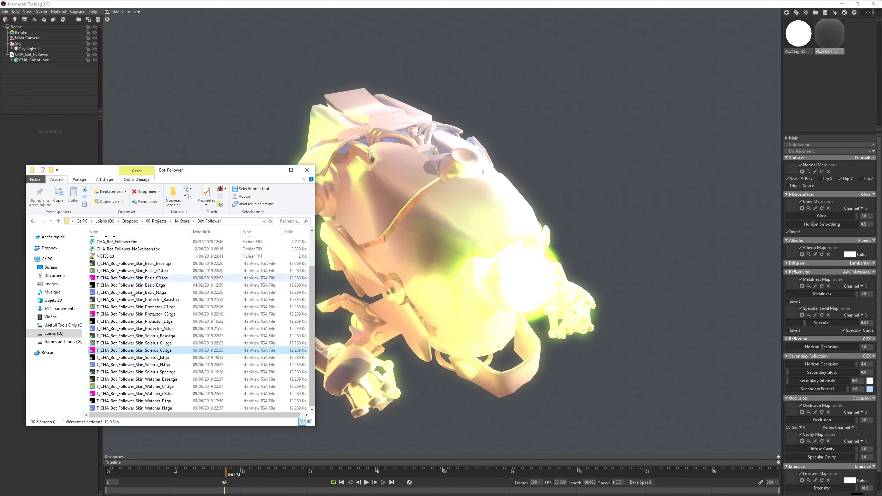
pyautogui.click(157, 271)
pyautogui.click(155, 292)
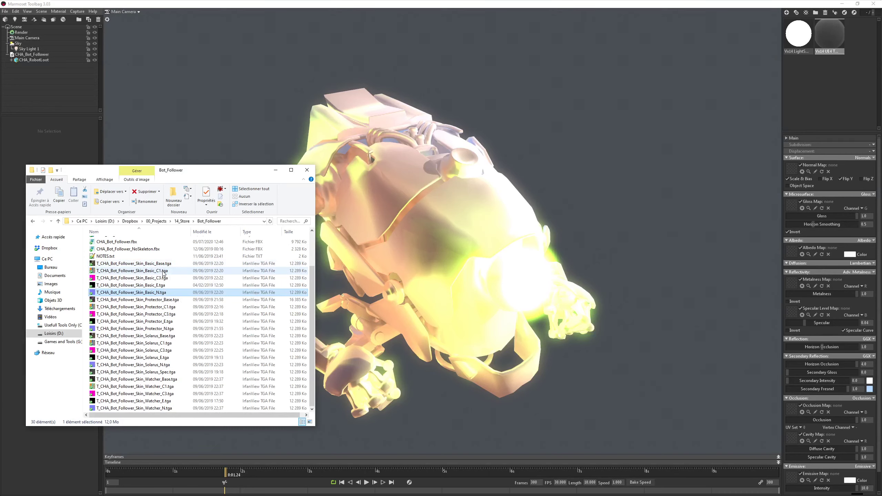
pyautogui.click(160, 300)
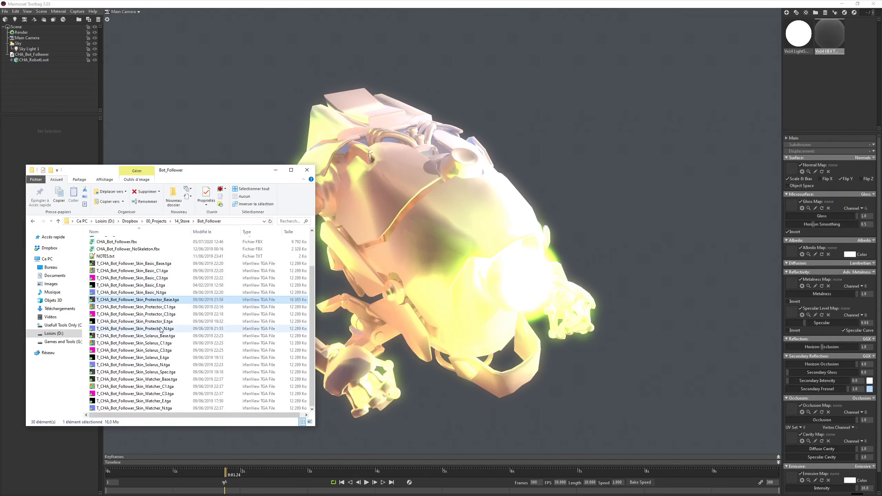
pyautogui.keyDown('shift'); pyautogui.click(161, 329); pyautogui.keyUp('shift')
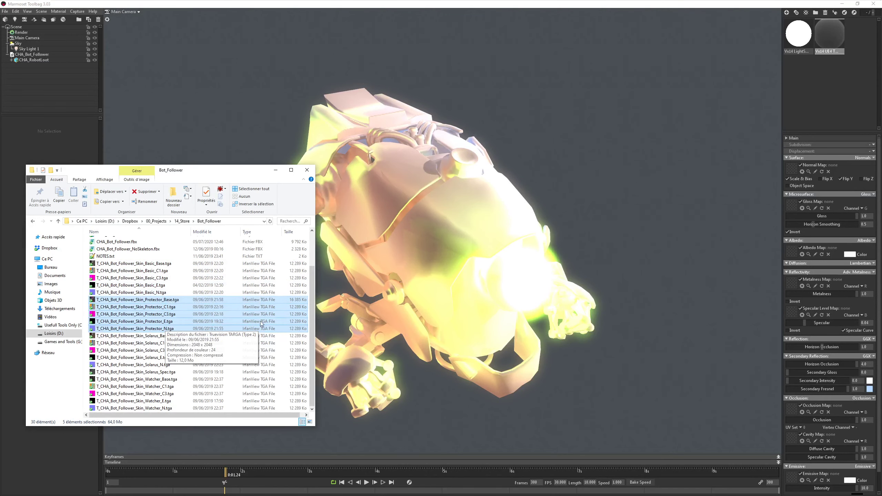
# Step: Assign the Protector skin's Base, N and E textures as the body material's albedo, normal and emissive maps
pyautogui.click(175, 301)
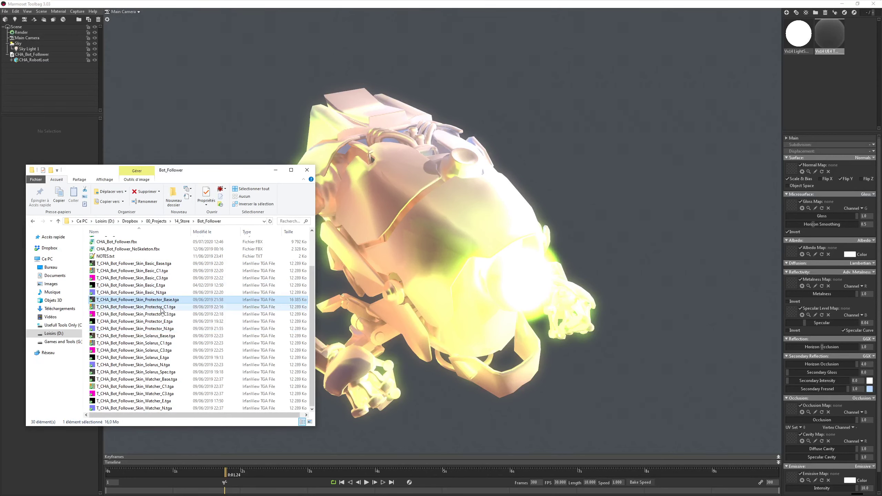
pyautogui.moveTo(167, 301); pyautogui.dragTo(795, 249)
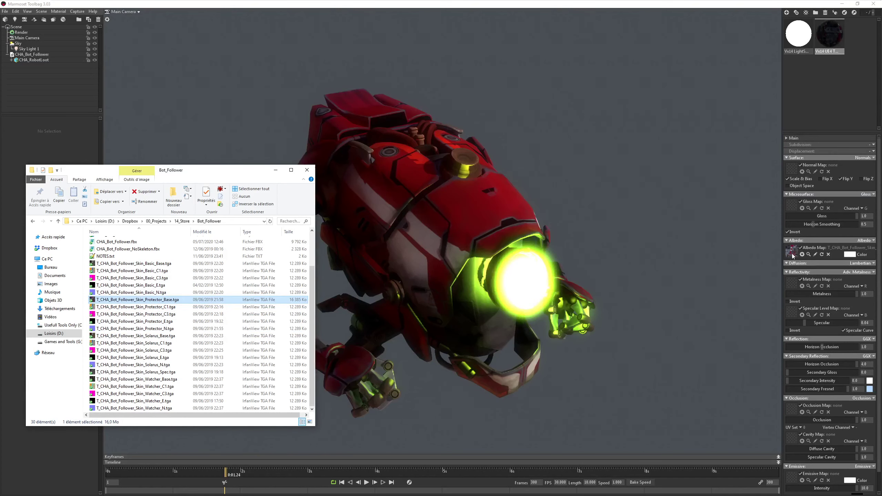
pyautogui.click(149, 308)
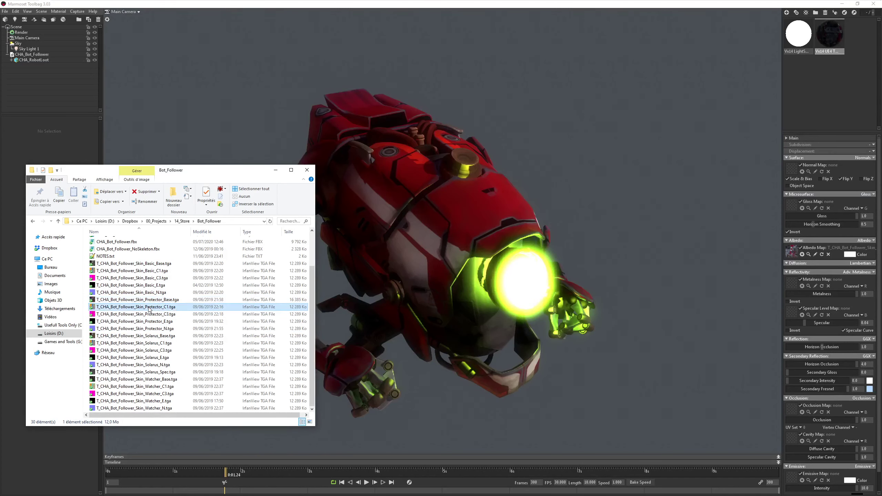
pyautogui.moveTo(158, 329)
pyautogui.mouseDown()
pyautogui.moveTo(767, 220)
pyautogui.moveTo(793, 173)
pyautogui.mouseUp()
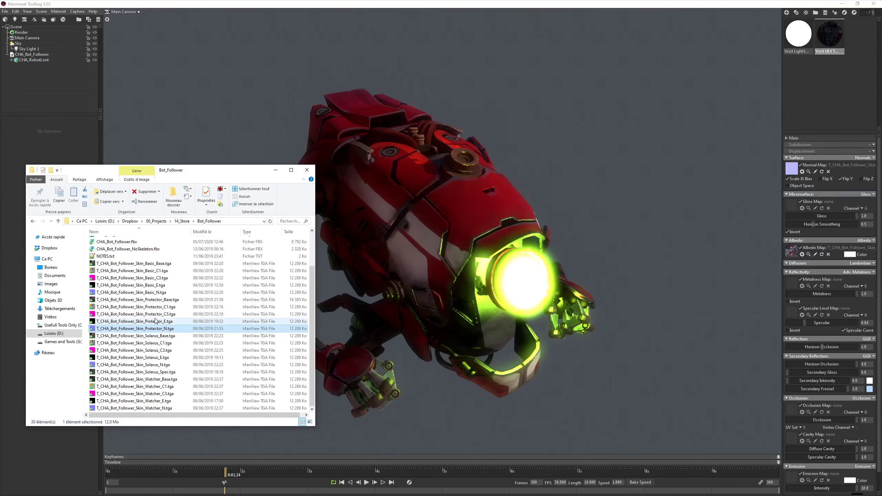
pyautogui.moveTo(156, 321); pyautogui.dragTo(791, 479)
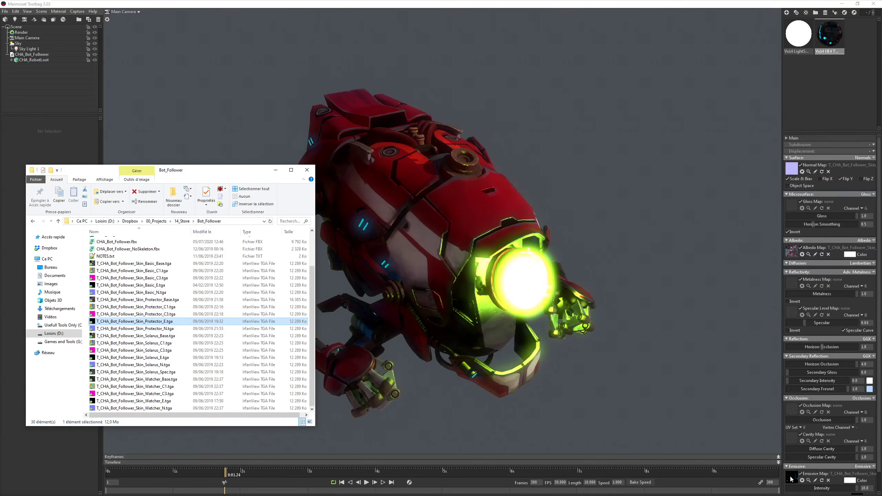
# Step: Assign the T_CHA_Bot_Follower_Skin_Protector_C1.tga texture to the body material's gloss, metalness and occlusion maps
pyautogui.click(151, 308)
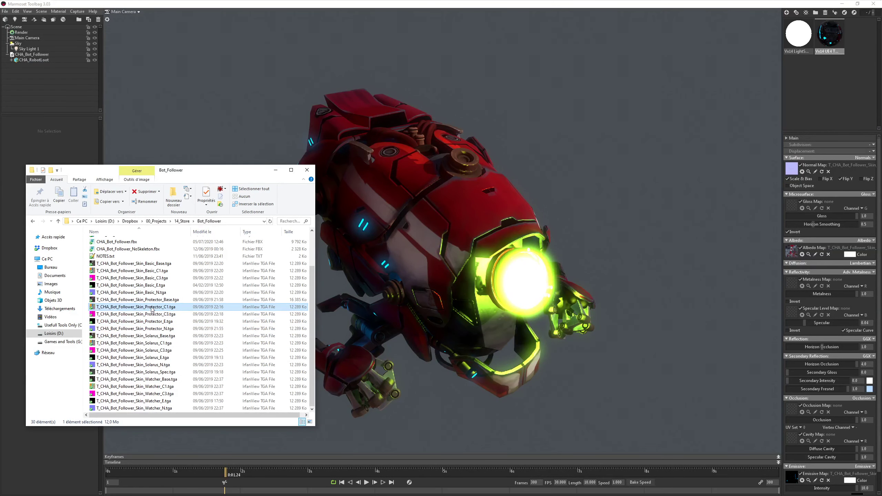
pyautogui.moveTo(152, 309); pyautogui.dragTo(793, 208)
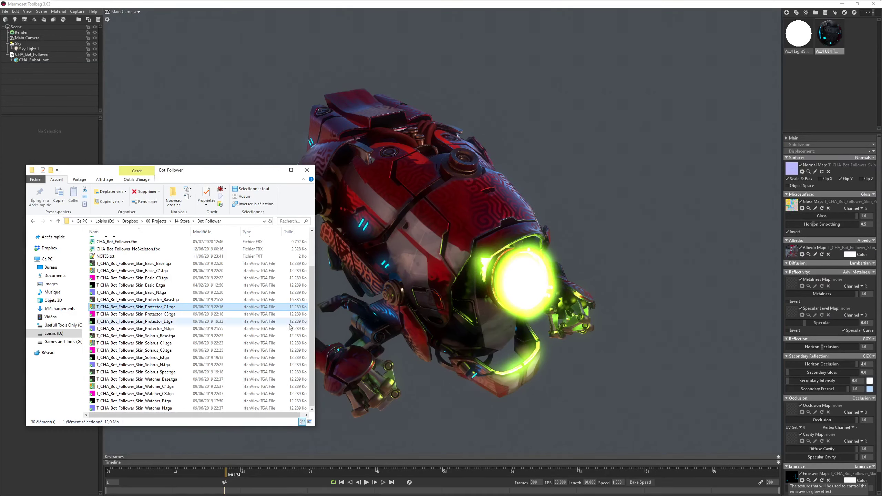
pyautogui.moveTo(149, 307); pyautogui.dragTo(622, 307)
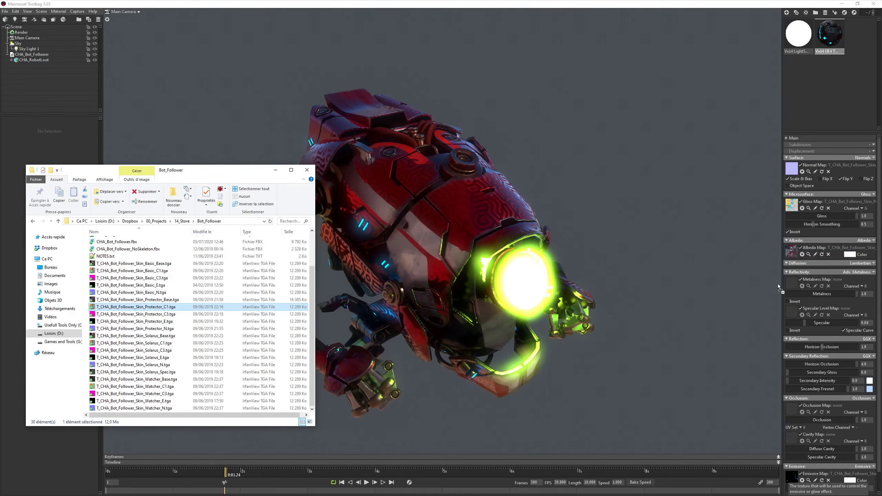
pyautogui.moveTo(778, 285); pyautogui.dragTo(791, 279)
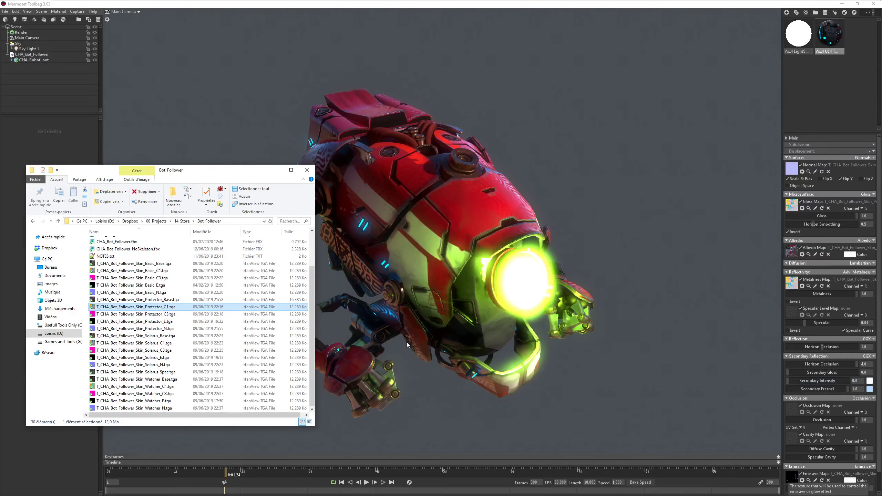
pyautogui.moveTo(152, 306); pyautogui.dragTo(646, 401)
pyautogui.moveTo(793, 410); pyautogui.dragTo(794, 411)
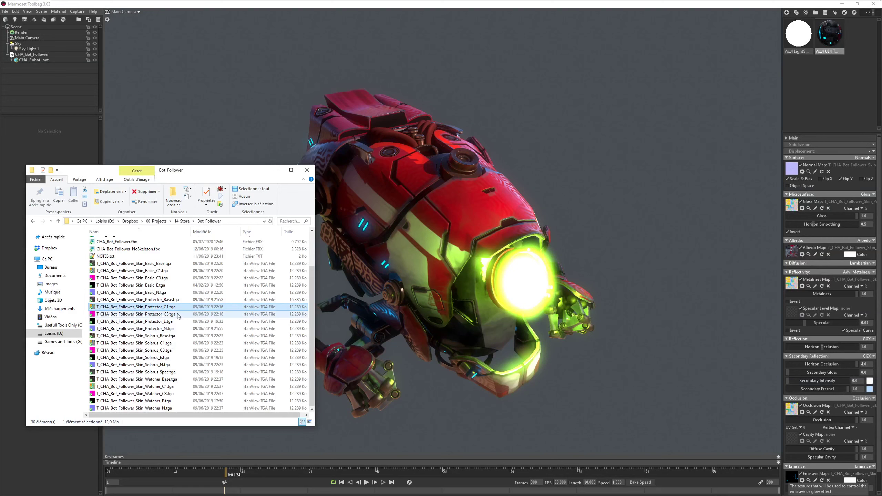
# Step: Assign the T_CHA_Bot_Follower_Skin_Protector_C3.tga texture to the body material's specular level and cavity maps
pyautogui.click(155, 315)
pyautogui.moveTo(155, 316); pyautogui.dragTo(389, 335)
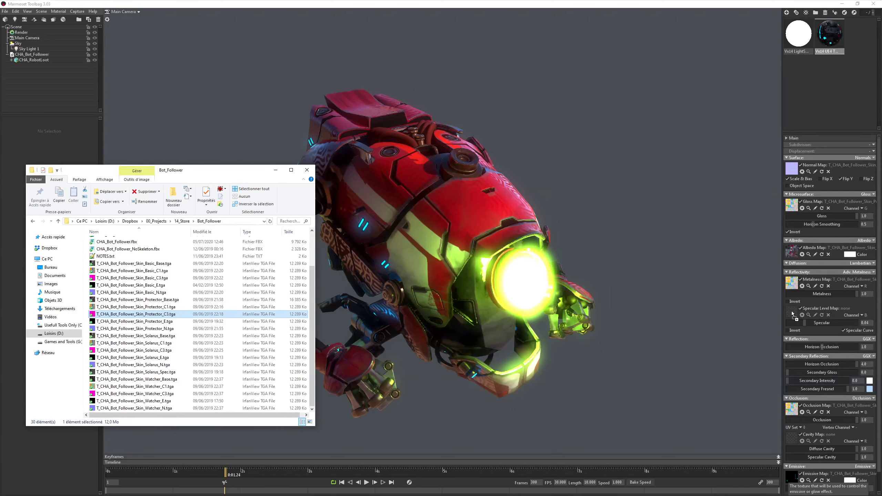
pyautogui.moveTo(790, 311); pyautogui.dragTo(791, 311)
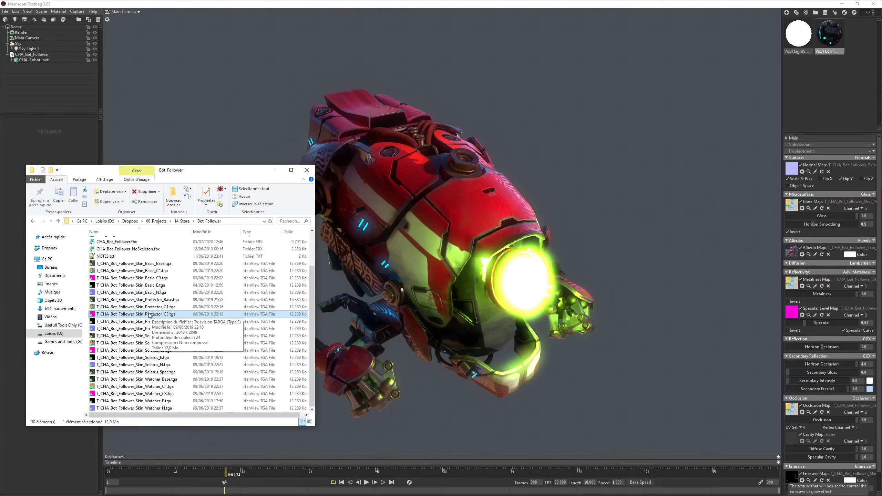
pyautogui.moveTo(150, 315); pyautogui.dragTo(464, 345)
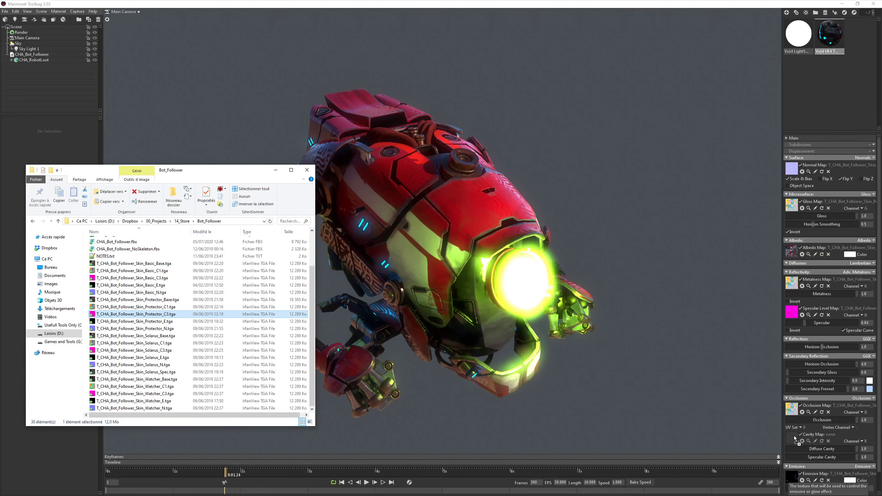
pyautogui.moveTo(792, 435); pyautogui.dragTo(792, 436)
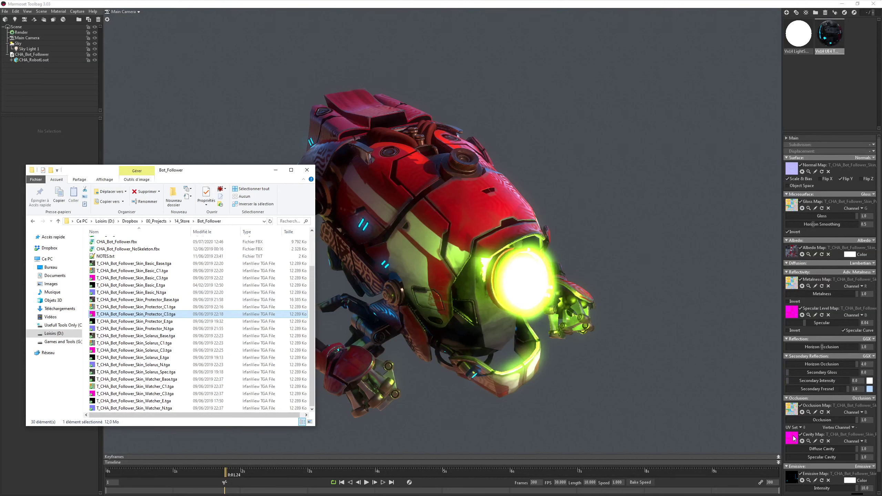
# Step: Assign T_CHA_Bot_Follower_Skin_Protector_C3.tga as the eye light material's alpha map, reading its transparency from channel G
pyautogui.click(799, 41)
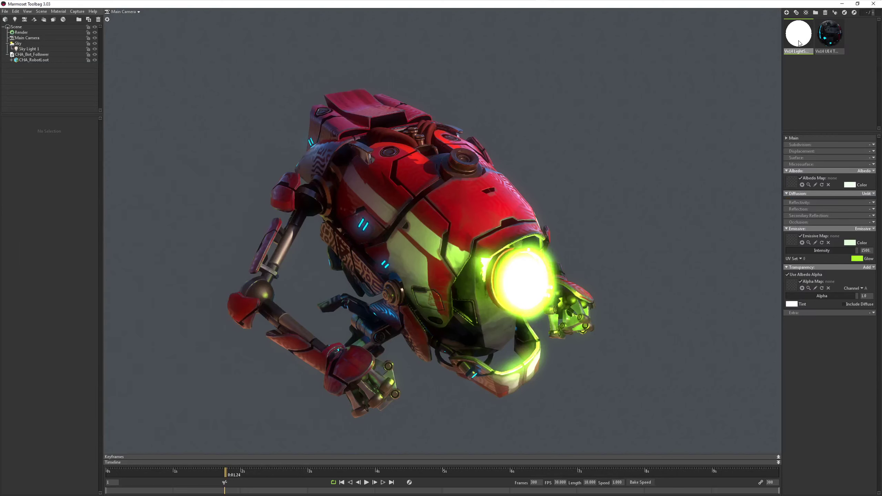
pyautogui.hotkey('alt', 'Tab')
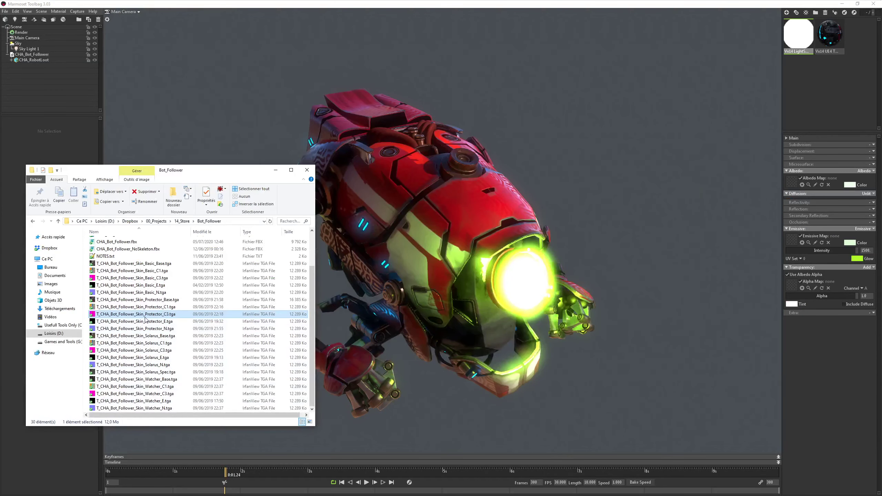
pyautogui.moveTo(147, 315); pyautogui.dragTo(792, 287)
pyautogui.click(853, 288)
pyautogui.click(853, 301)
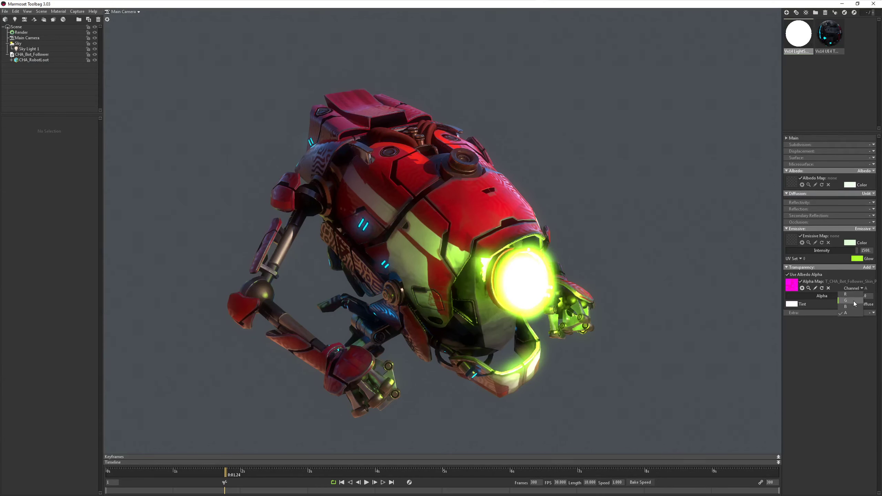
# Step: Set the eye light material's emissive intensity to 50 and its glow color to blue 2b5bff
pyautogui.click(860, 250)
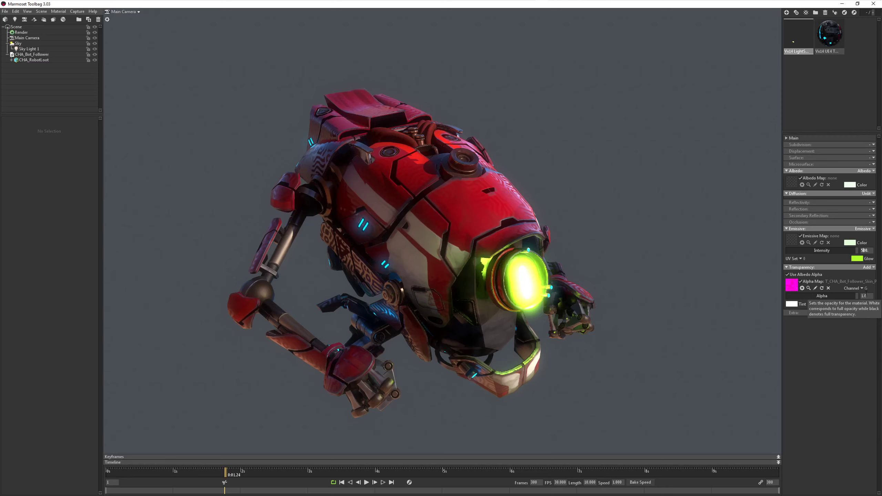
pyautogui.press('Return')
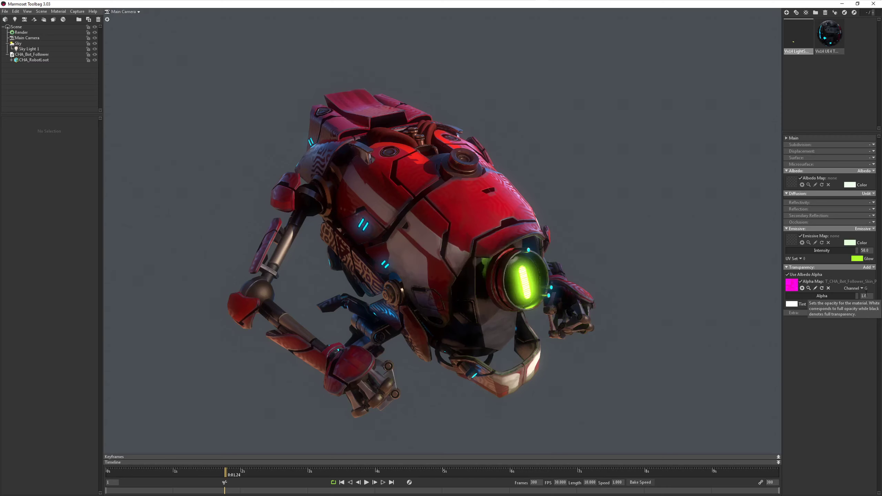
pyautogui.click(856, 259)
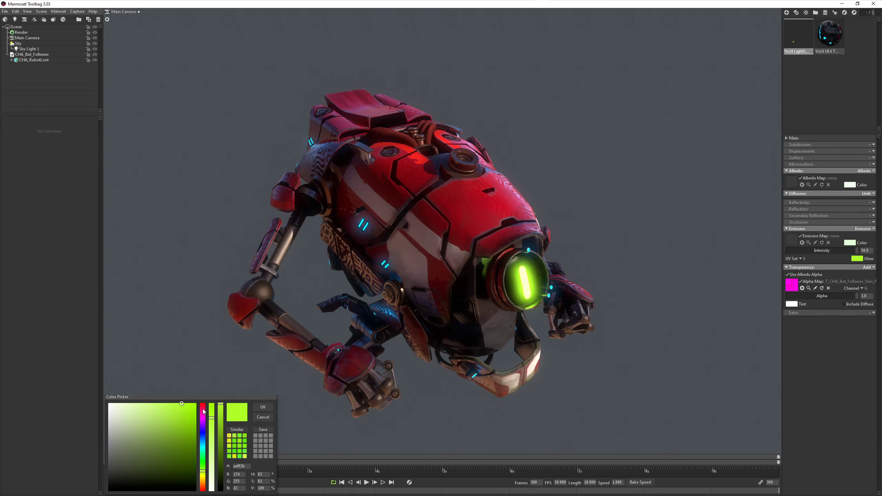
pyautogui.click(203, 443)
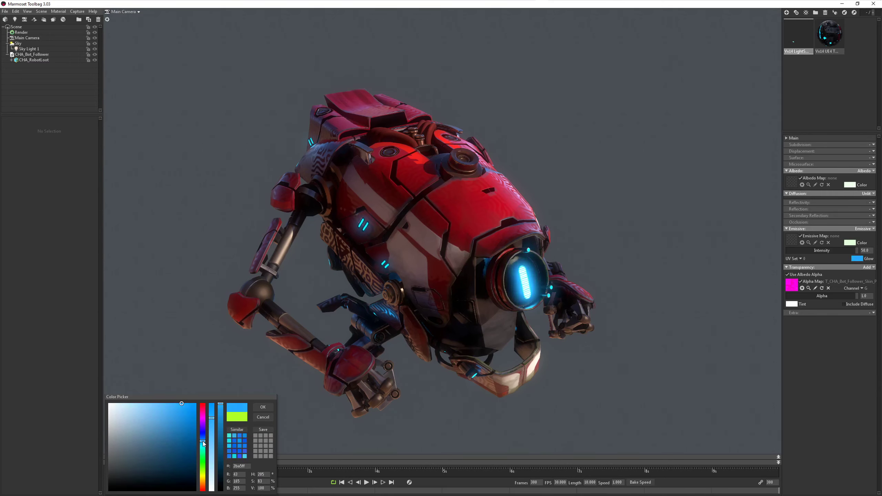
pyautogui.moveTo(204, 443); pyautogui.dragTo(203, 435)
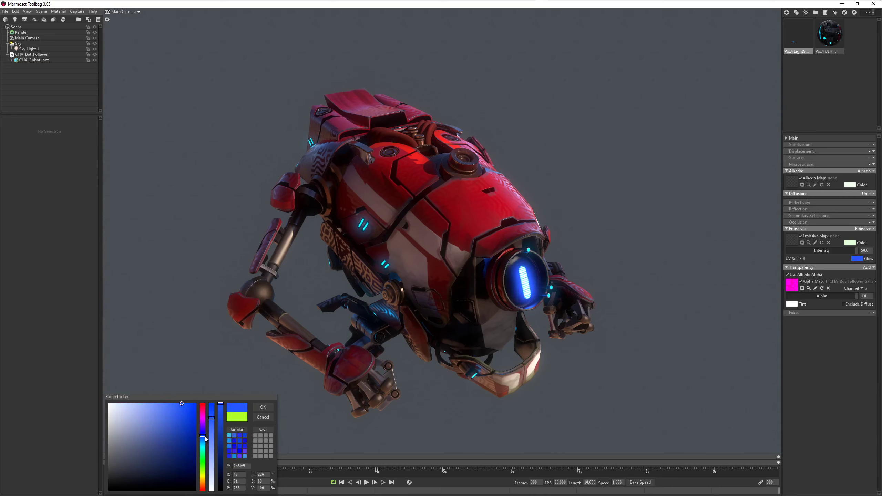
pyautogui.click(263, 406)
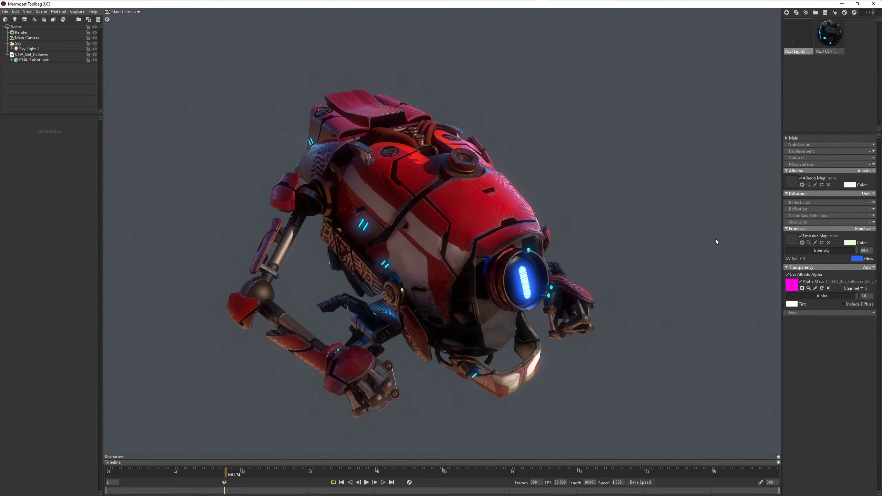
# Step: Check the sRGB Color Space settings of the body material's gloss, normal and metalness textures
pyautogui.click(829, 35)
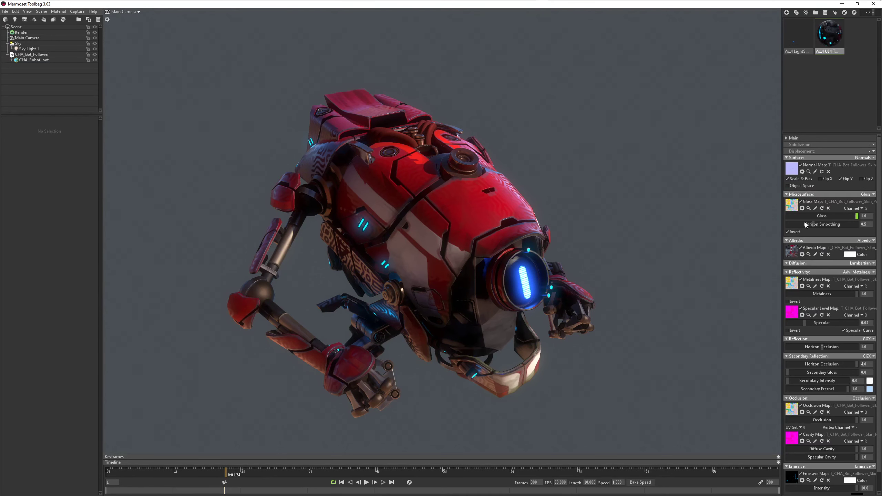
pyautogui.click(801, 208)
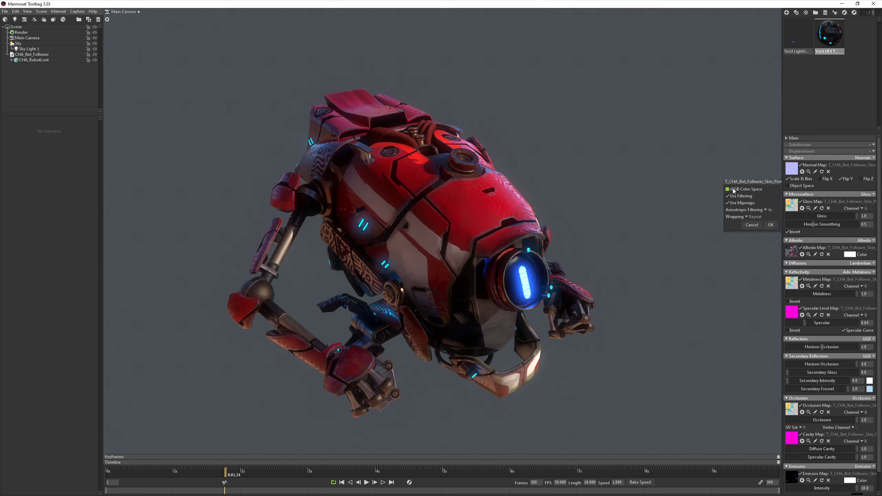
pyautogui.click(770, 224)
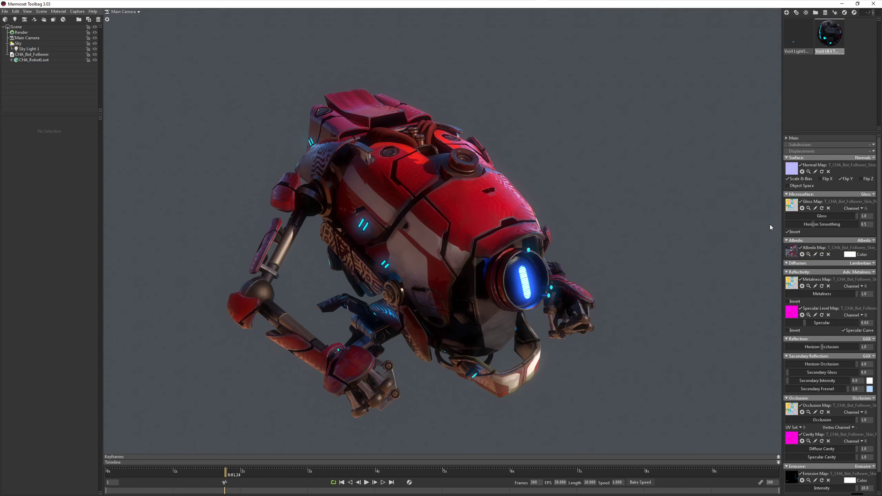
pyautogui.click(801, 171)
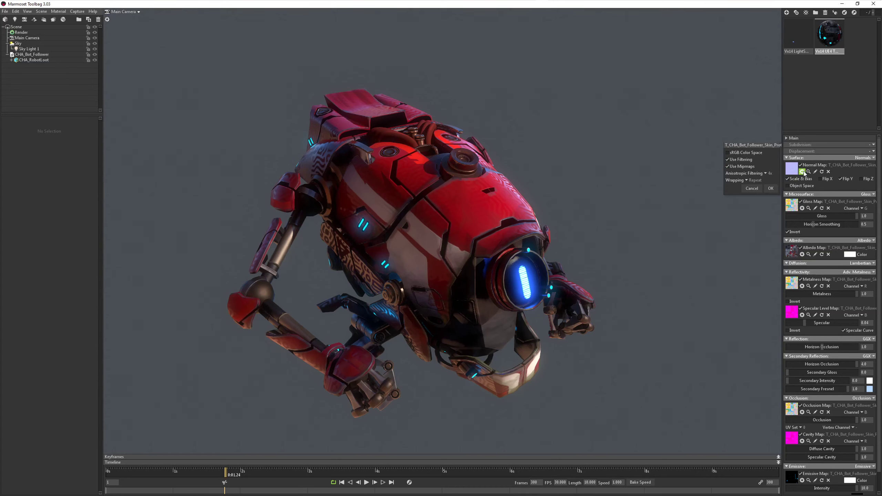
pyautogui.click(773, 192)
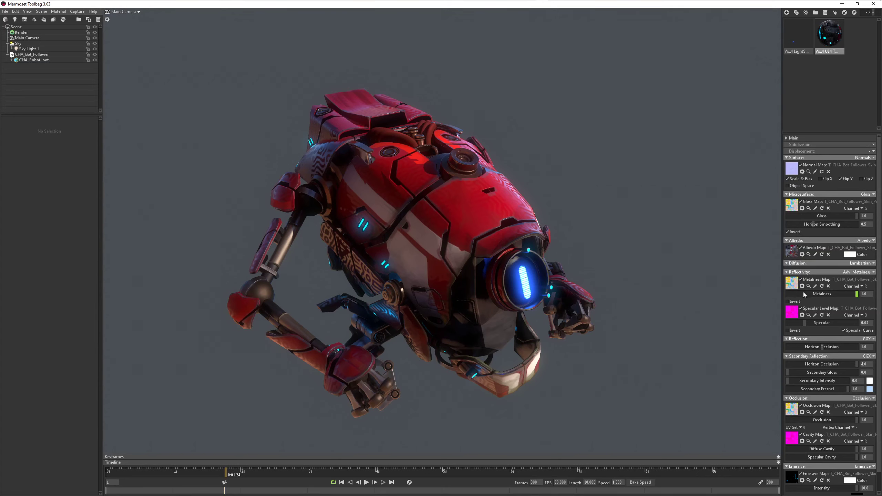
pyautogui.click(801, 285)
pyautogui.click(770, 303)
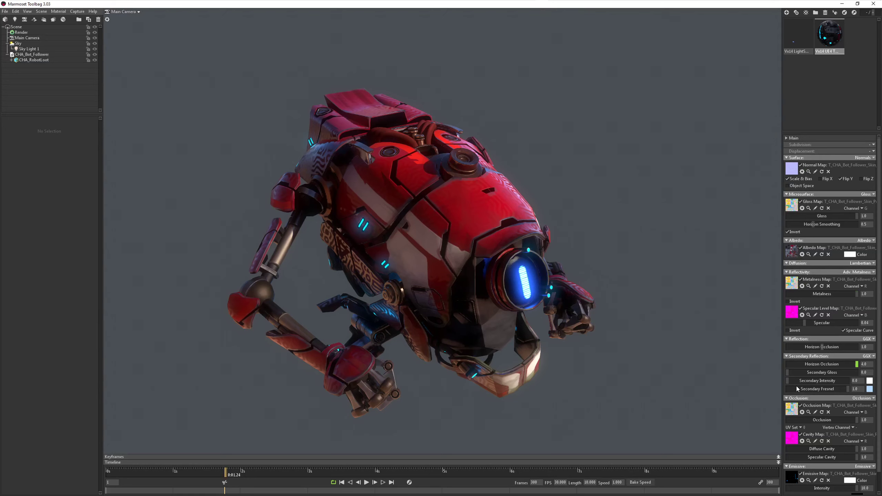
# Step: Check the sRGB Color Space settings of the body material's occlusion, cavity, specular level and emissive textures
pyautogui.click(801, 412)
pyautogui.click(770, 429)
pyautogui.click(801, 441)
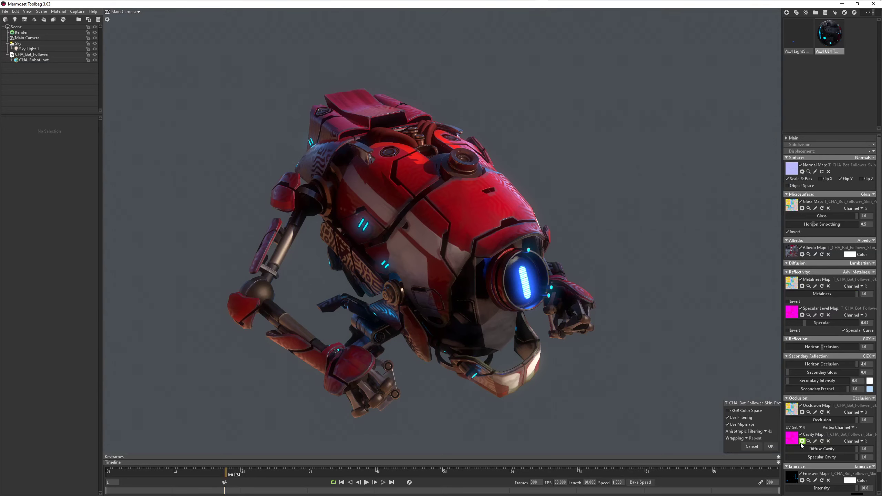
pyautogui.click(770, 448)
pyautogui.click(801, 315)
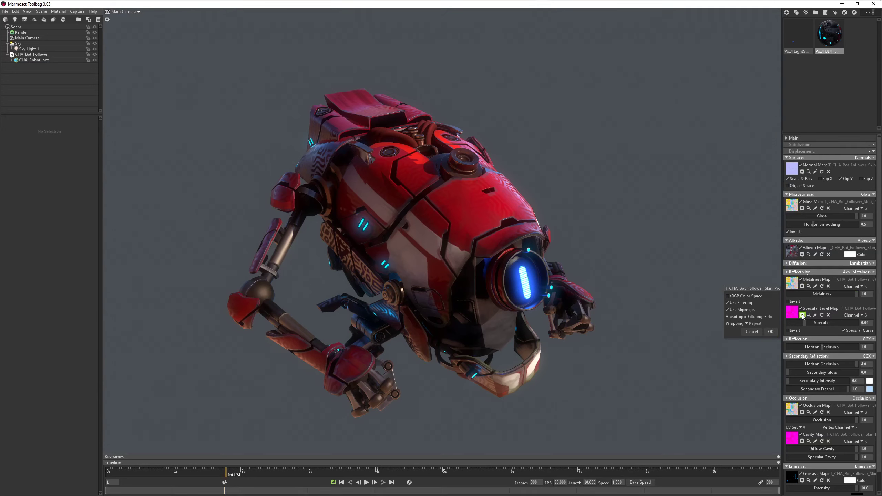
pyautogui.click(770, 332)
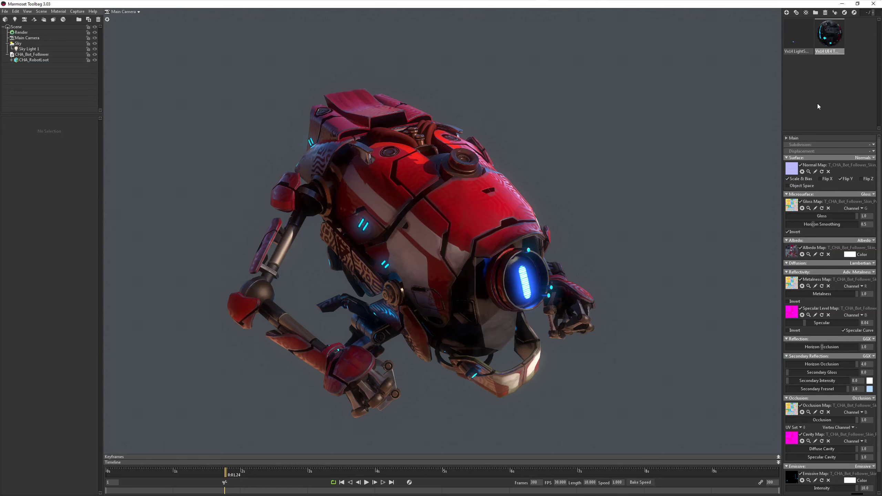
pyautogui.click(801, 480)
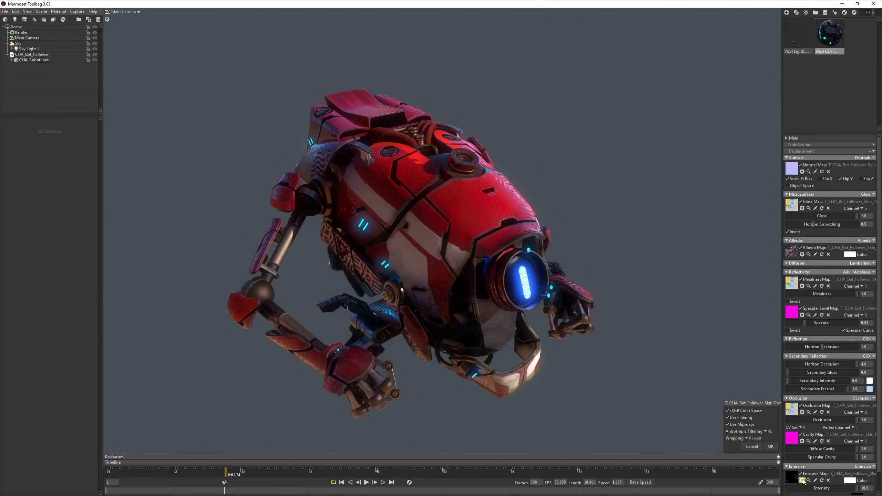
pyautogui.click(770, 446)
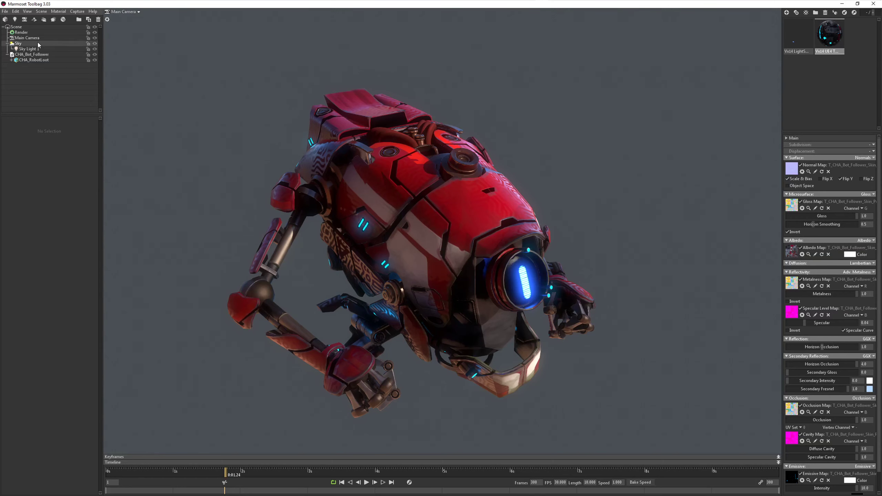
# Step: Set the Main Camera's bloom brightness to about 0.178 and its bloom size to about 0.035
pyautogui.click(27, 38)
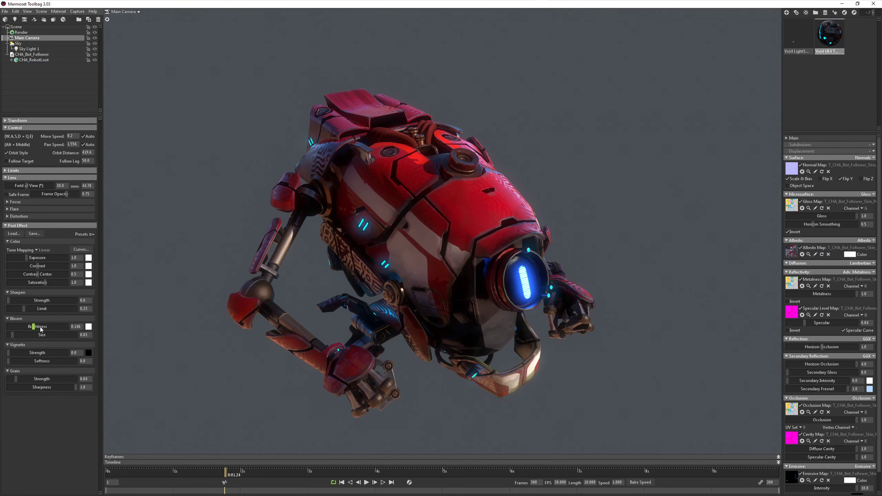
pyautogui.moveTo(33, 327)
pyautogui.mouseDown()
pyautogui.moveTo(25, 326)
pyautogui.moveTo(34, 326)
pyautogui.mouseUp()
pyautogui.moveTo(12, 336); pyautogui.dragTo(11, 334)
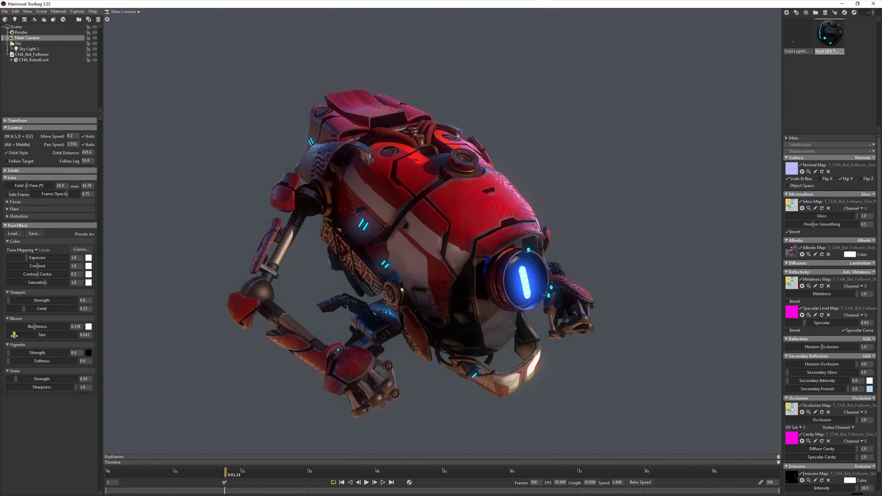
pyautogui.moveTo(10, 334); pyautogui.dragTo(13, 334)
# Step: Try red, blue, cyan and green tints as the Main Camera's bloom color and discard them
pyautogui.click(90, 328)
pyautogui.moveTo(187, 426)
pyautogui.mouseDown()
pyautogui.moveTo(169, 420)
pyautogui.moveTo(204, 389)
pyautogui.moveTo(128, 385)
pyautogui.moveTo(199, 369)
pyautogui.moveTo(191, 367)
pyautogui.mouseUp()
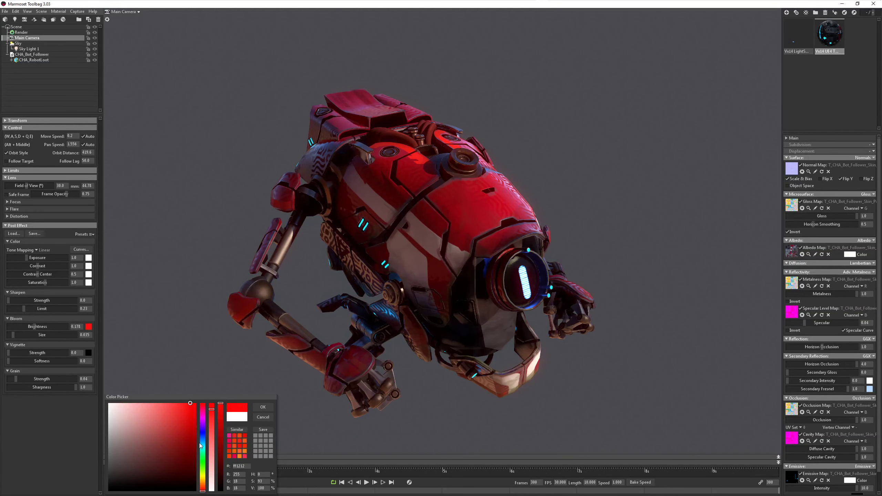
pyautogui.moveTo(201, 446); pyautogui.dragTo(203, 438)
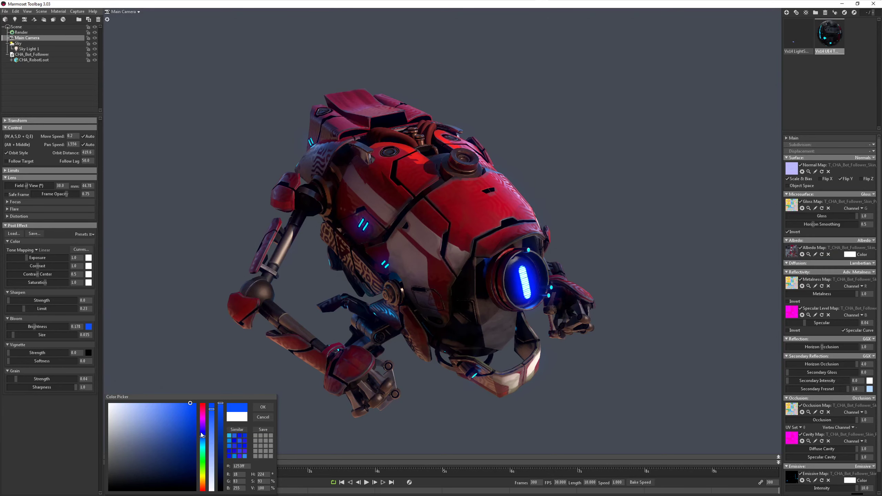
pyautogui.moveTo(201, 438)
pyautogui.mouseDown()
pyautogui.moveTo(205, 451)
pyautogui.moveTo(222, 449)
pyautogui.mouseUp()
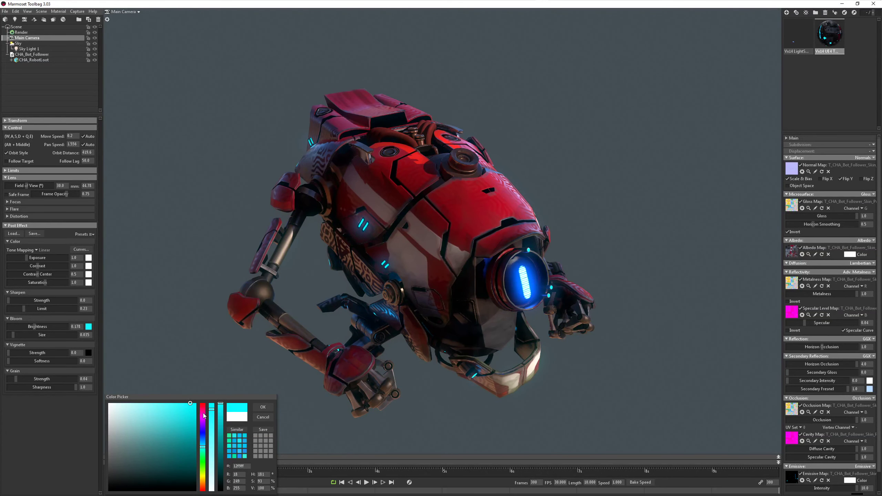
pyautogui.moveTo(203, 413); pyautogui.dragTo(204, 394)
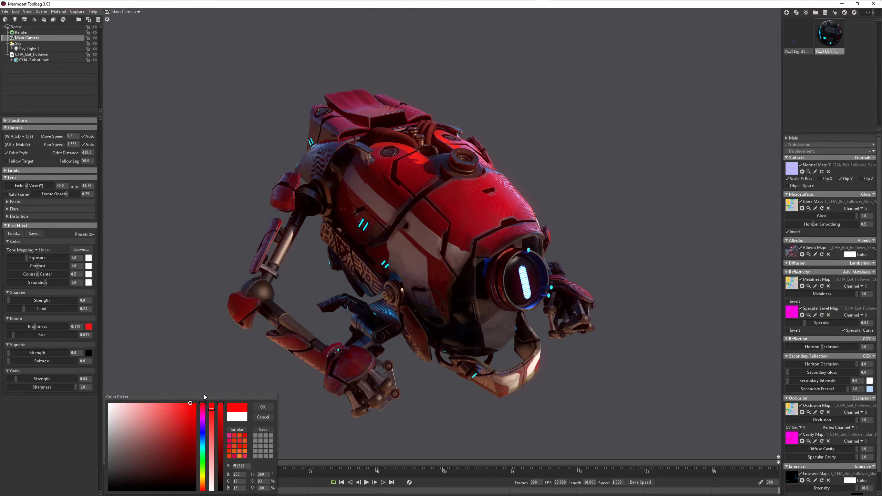
pyautogui.moveTo(203, 394)
pyautogui.mouseDown()
pyautogui.moveTo(211, 483)
pyautogui.moveTo(215, 472)
pyautogui.mouseUp()
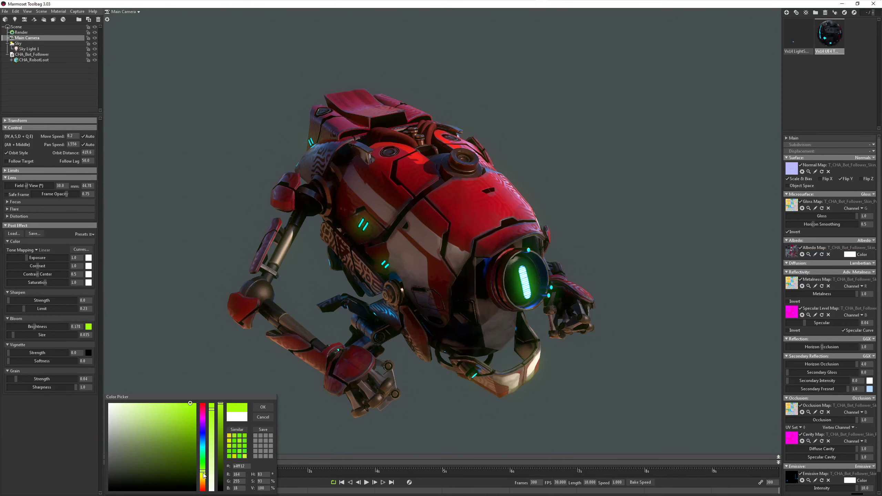
pyautogui.moveTo(203, 444); pyautogui.dragTo(207, 444)
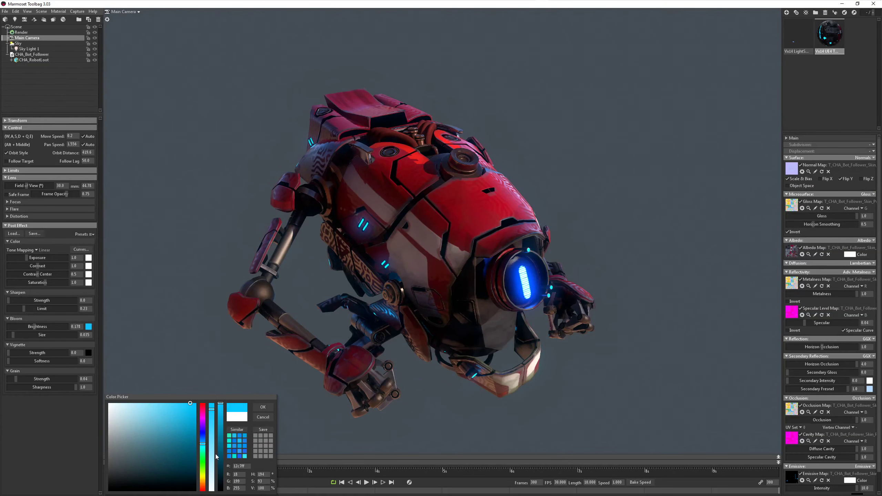
pyautogui.moveTo(203, 447); pyautogui.dragTo(213, 477)
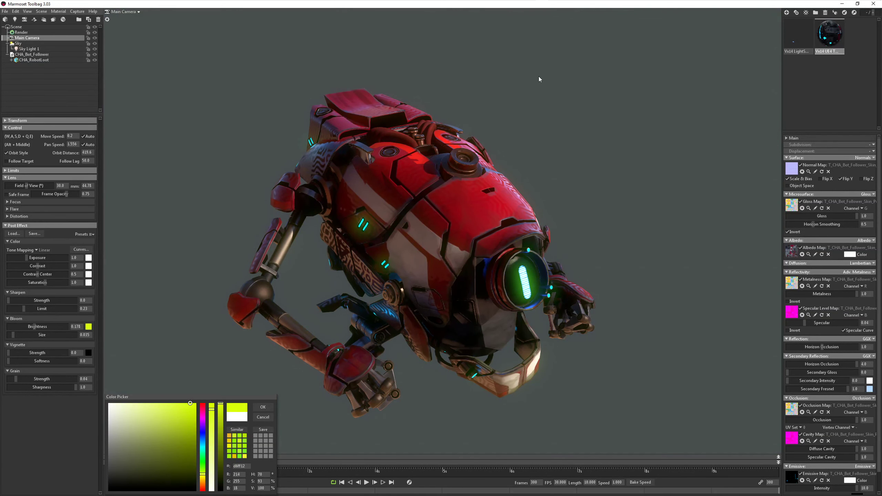
pyautogui.click(263, 417)
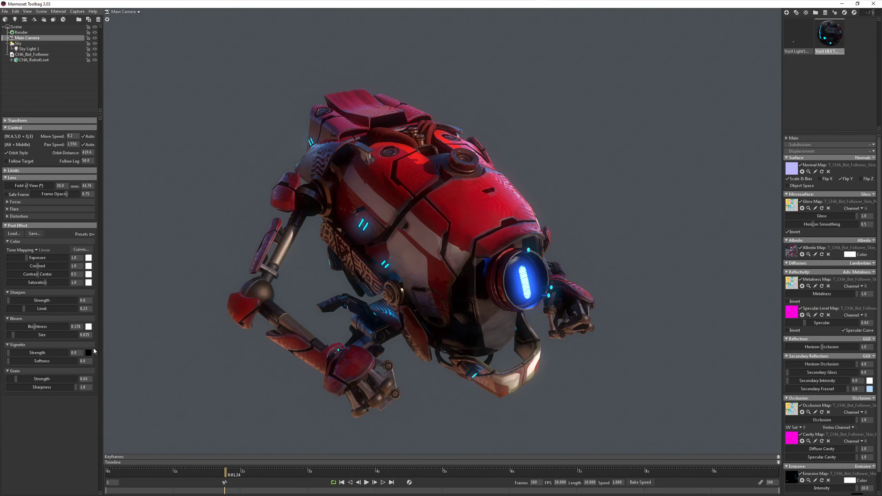
# Step: Review the eye light and body material settings and scrub the robot's animation to about 0:01.28
pyautogui.click(797, 35)
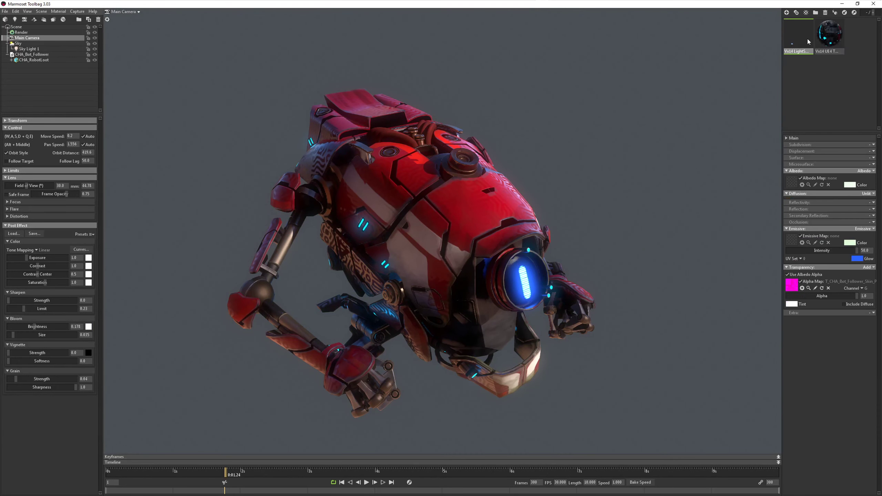
pyautogui.click(829, 34)
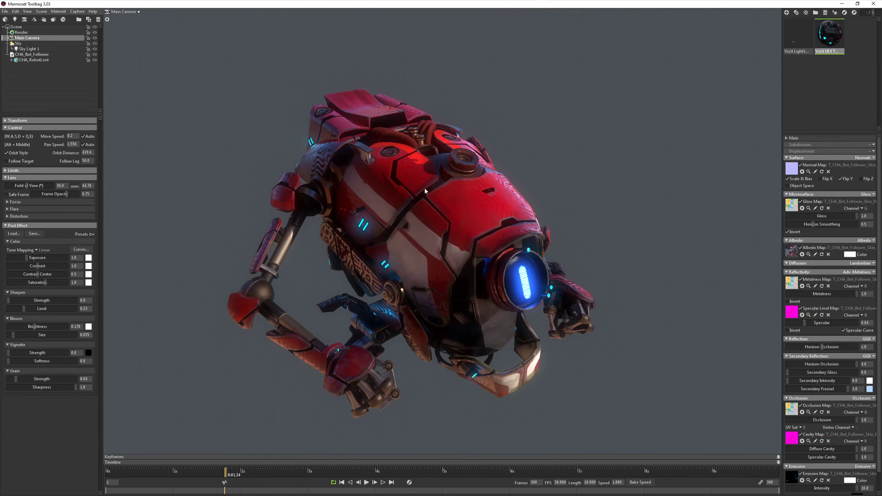
pyautogui.moveTo(244, 465); pyautogui.dragTo(172, 468)
pyautogui.moveTo(201, 464); pyautogui.dragTo(235, 464)
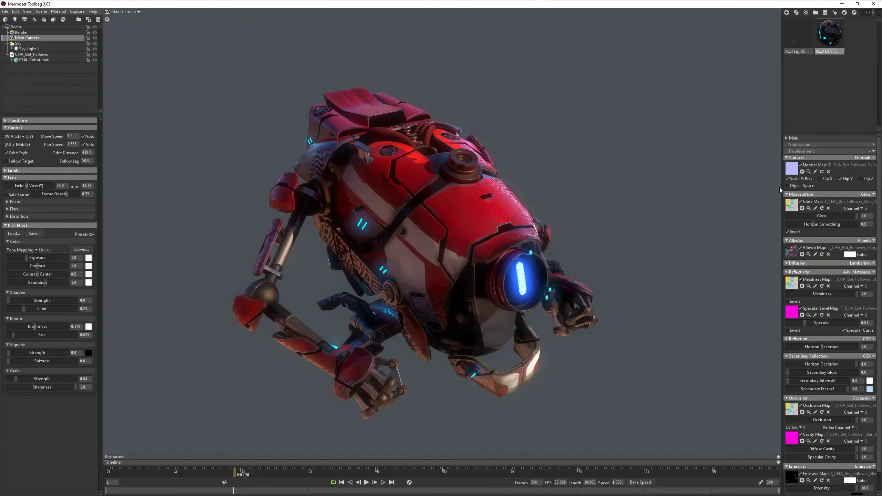
# Step: Duplicate the body and light materials and assign the copies to the robot's body and eye
pyautogui.click(812, 36)
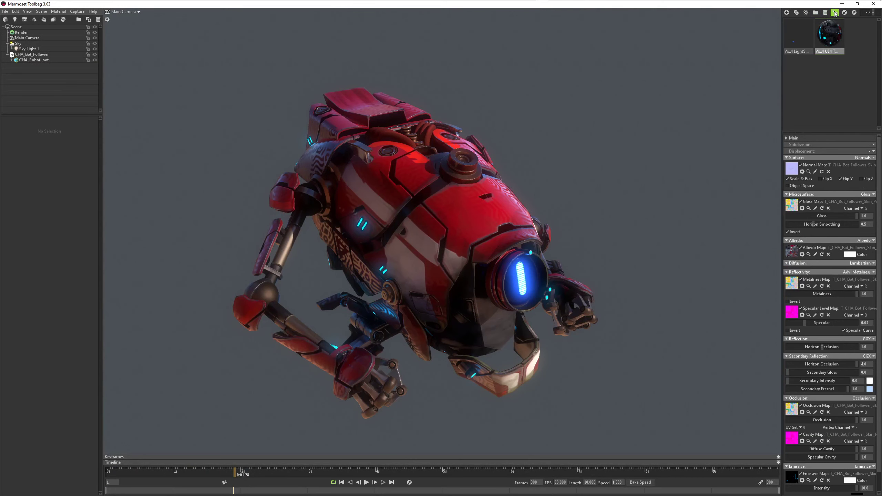
pyautogui.click(796, 14)
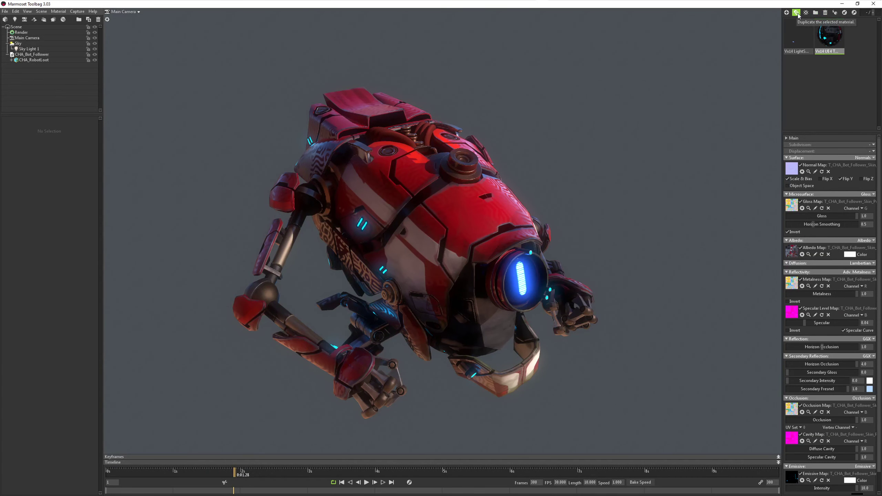
pyautogui.click(863, 39)
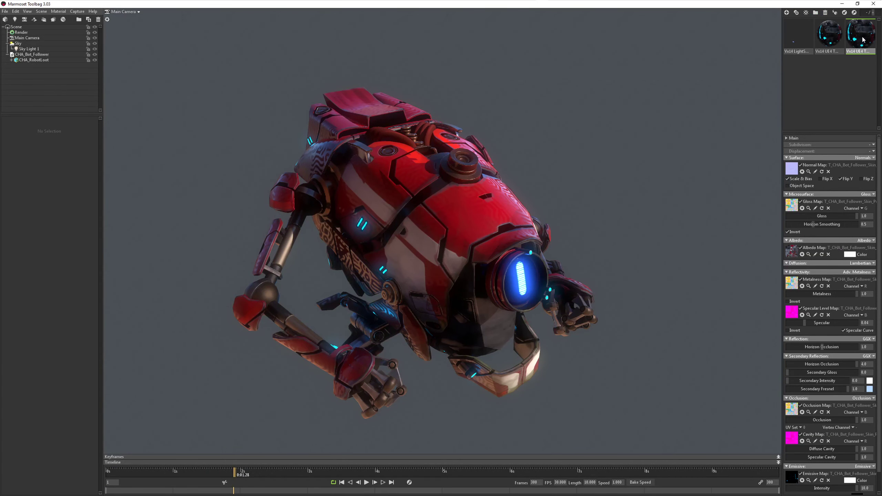
pyautogui.click(798, 35)
pyautogui.click(796, 13)
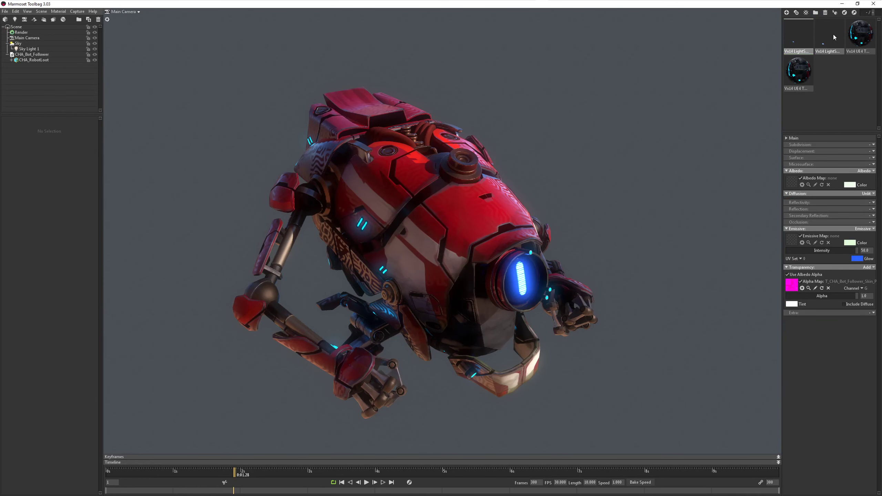
pyautogui.click(833, 34)
pyautogui.moveTo(830, 38); pyautogui.dragTo(525, 280)
pyautogui.click(524, 282)
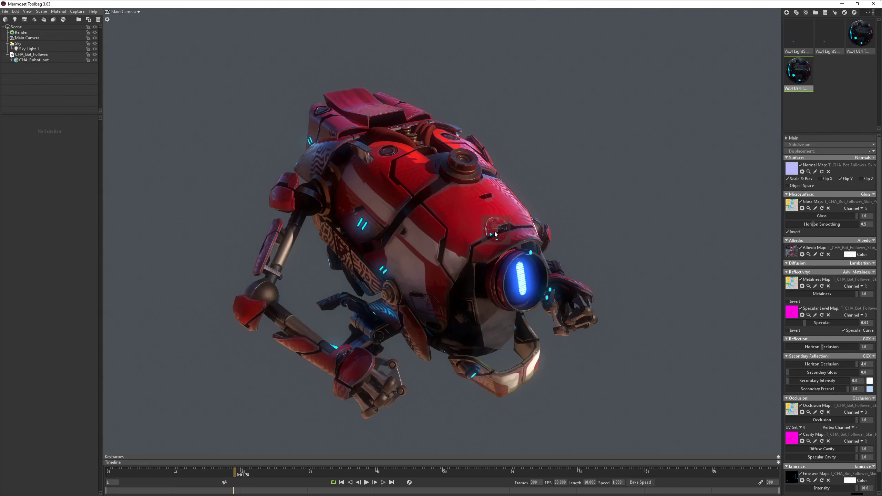
# Step: Rename the duplicated eye light material to zsgrg
pyautogui.click(830, 51)
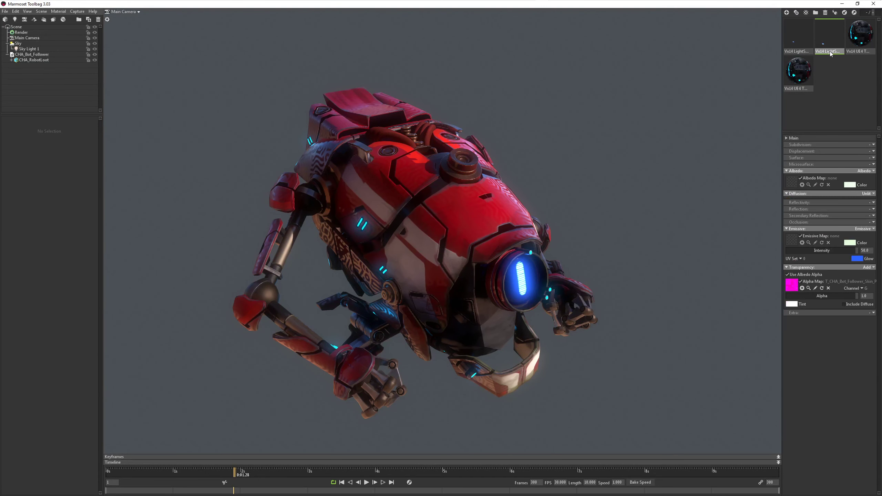
pyautogui.write('zsgrg')
pyautogui.press('Return')
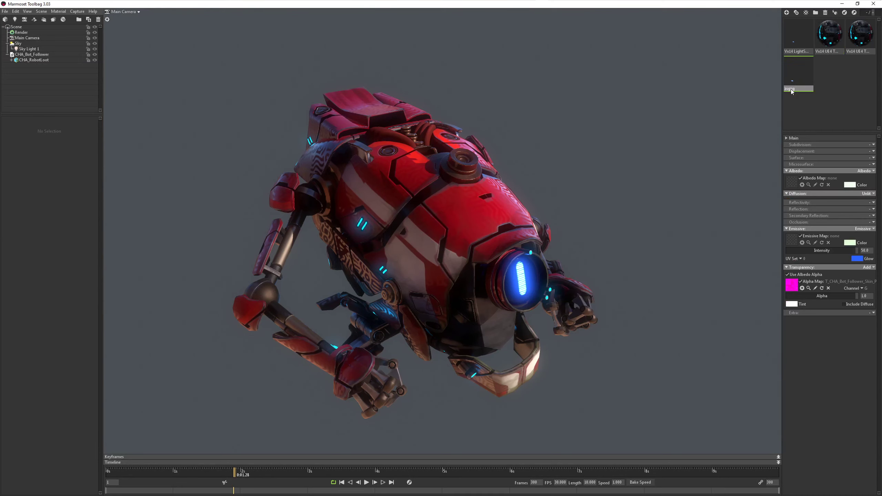
# Step: Rename the duplicated body material to qsfqsf and apply it to the robot's body
pyautogui.click(833, 49)
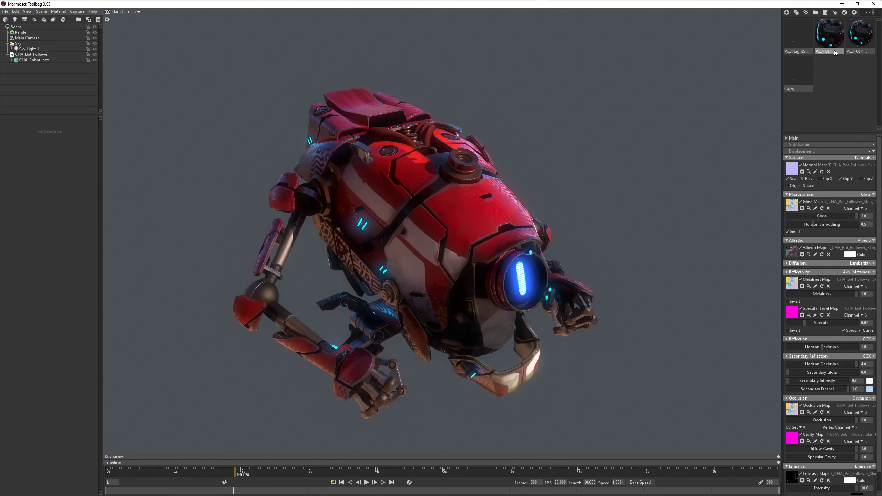
pyautogui.doubleClick(859, 50)
pyautogui.write('q')
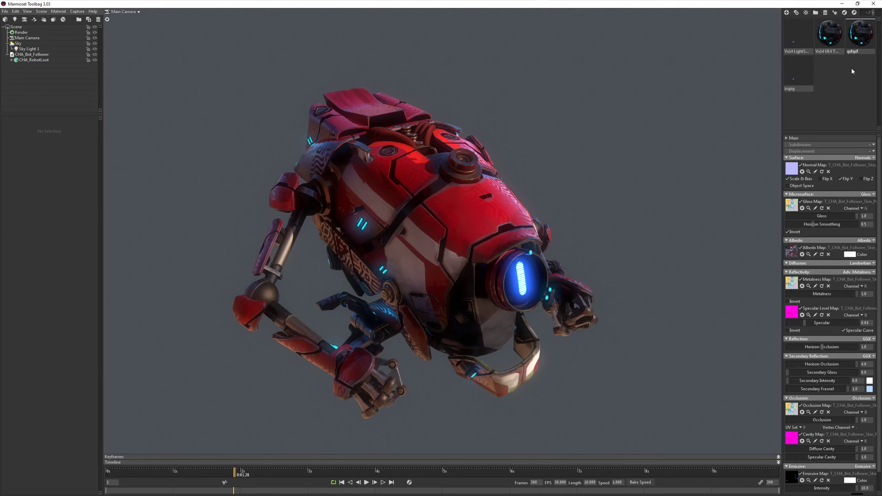
pyautogui.write('sfqsf')
pyautogui.press('Return')
pyautogui.moveTo(798, 35); pyautogui.dragTo(687, 257)
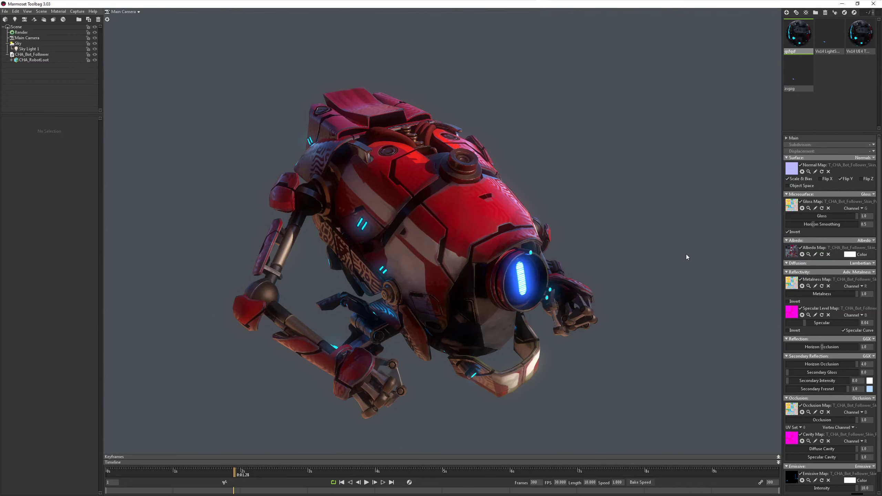
# Step: Load T_CHA_Bot_Follower_Skin_Solarus_C3.tga from the Bot_Follower folder as the duplicated light material's Alpha Map
pyautogui.click(802, 80)
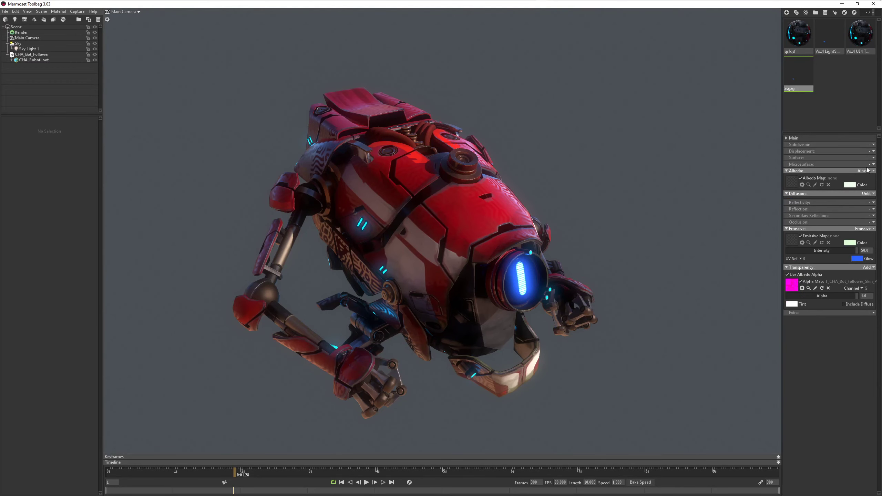
pyautogui.hotkey('alt', 'Tab')
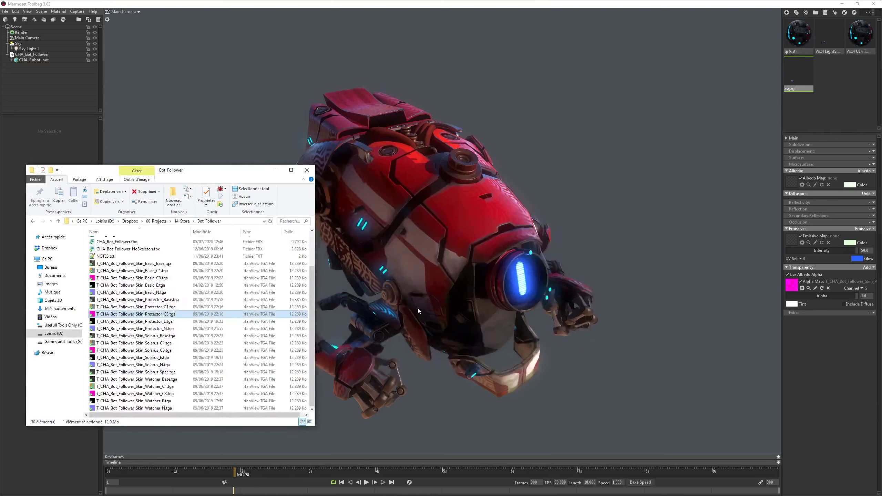
pyautogui.click(150, 343)
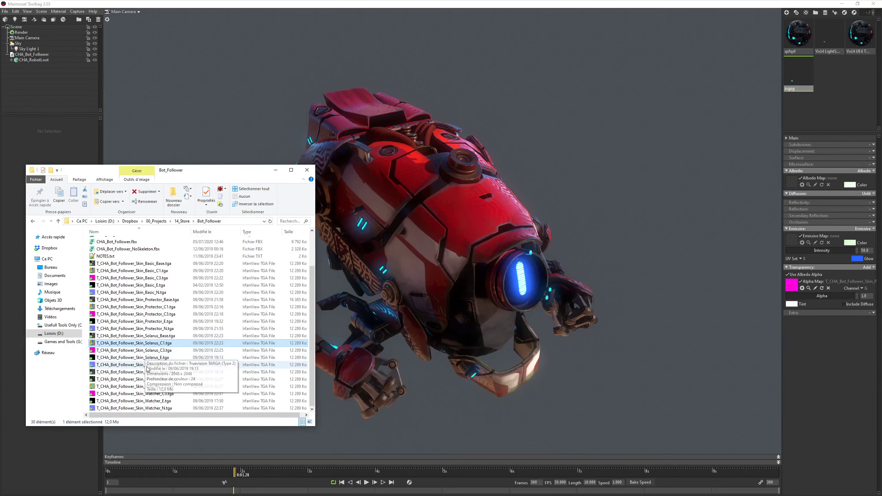
pyautogui.moveTo(160, 353); pyautogui.dragTo(792, 288)
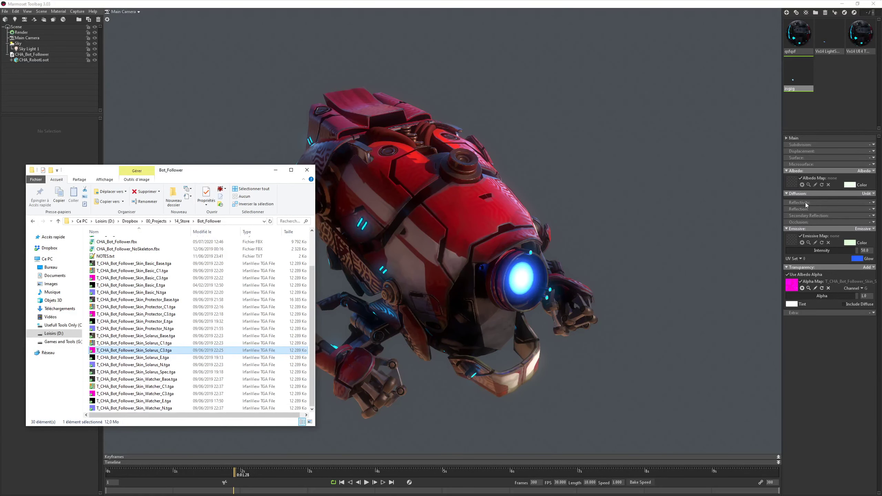
# Step: Load T_CHA_Bot_Follower_Skin_Solarus_C3.tga as the Cavity Map of the qsfqsf body material
pyautogui.click(801, 51)
pyautogui.hotkey('alt', 'Tab')
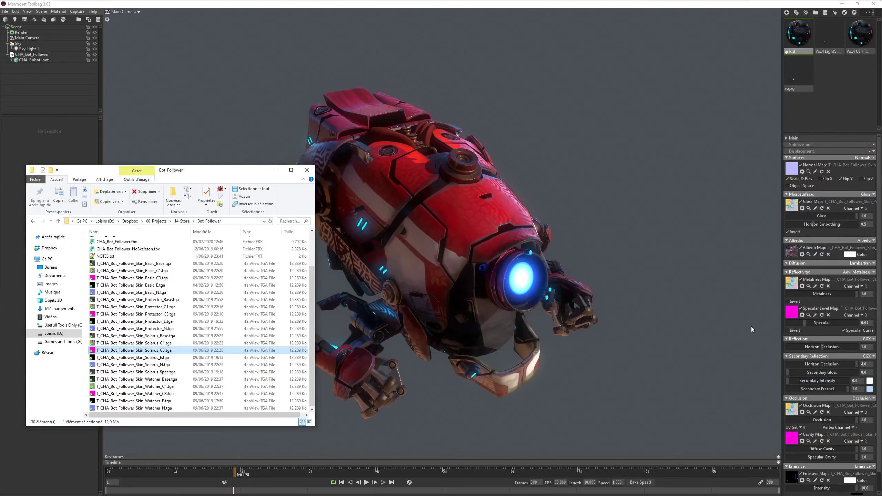
pyautogui.moveTo(134, 353); pyautogui.dragTo(793, 441)
# Step: Load T_CHA_Bot_Follower_Skin_Solarus_C1.tga as the qsfqsf material's Occlusion, Metalness and Gloss maps
pyautogui.click(141, 343)
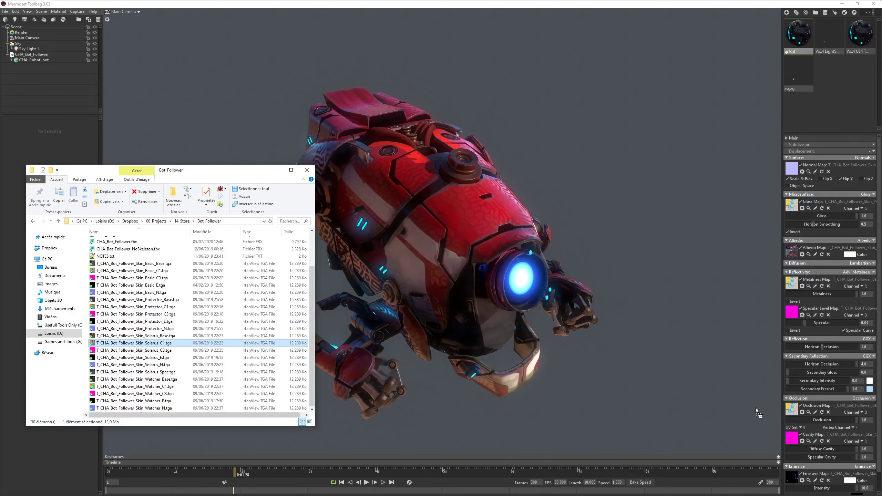
pyautogui.moveTo(152, 344); pyautogui.dragTo(790, 288)
pyautogui.moveTo(146, 343); pyautogui.dragTo(331, 366)
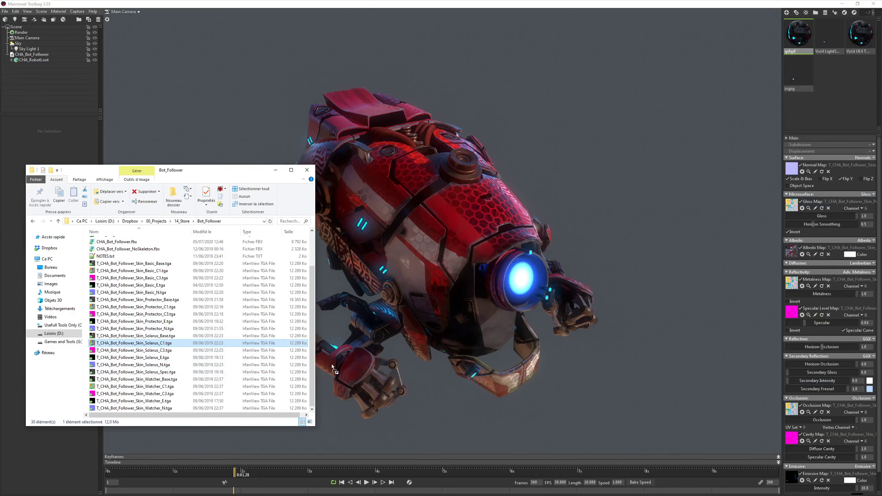
pyautogui.moveTo(793, 205); pyautogui.dragTo(792, 207)
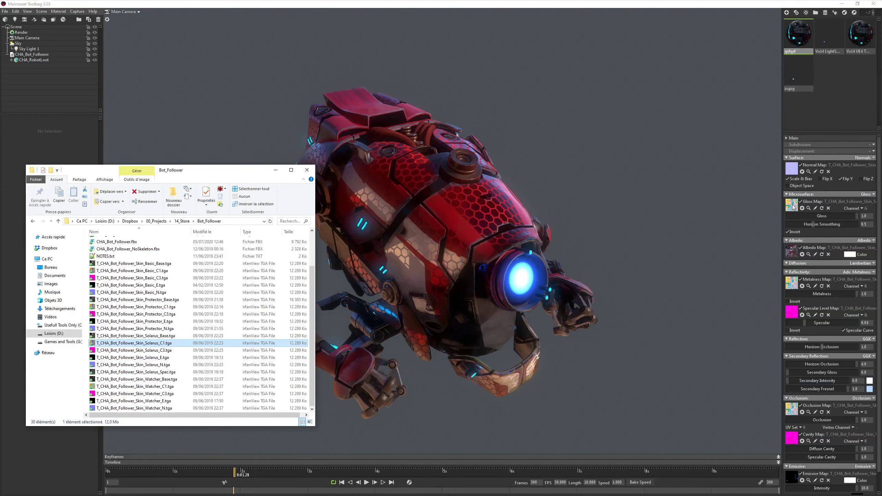
# Step: Assign the Solarus Base, E and N textures to the qsfqsf material's Albedo, Emissive and Normal maps respectively
pyautogui.moveTo(166, 335); pyautogui.dragTo(791, 251)
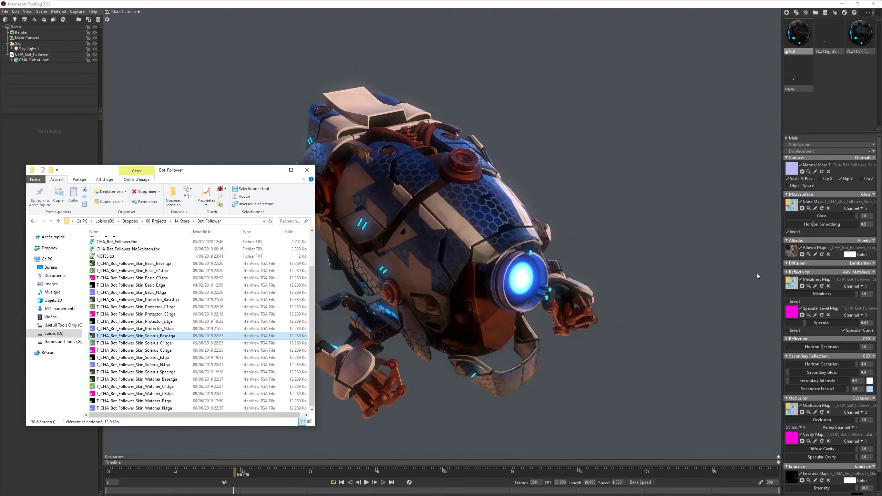
pyautogui.moveTo(167, 358); pyautogui.dragTo(790, 480)
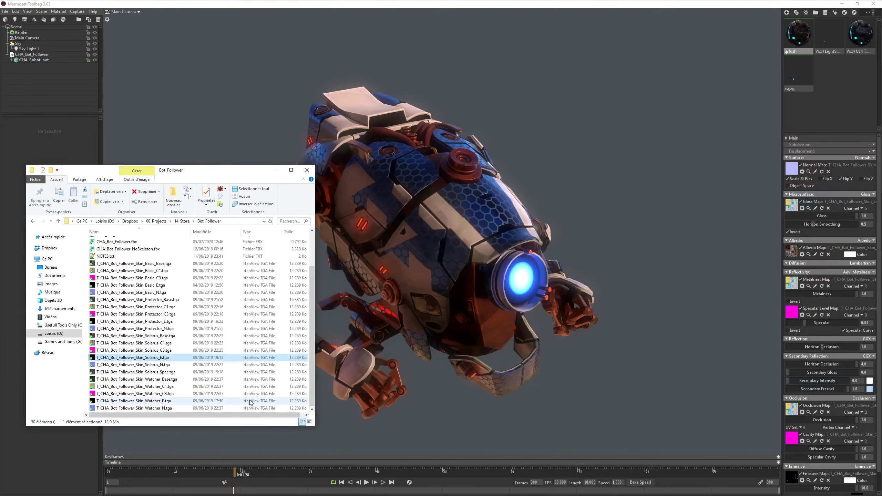
pyautogui.moveTo(167, 365); pyautogui.dragTo(787, 192)
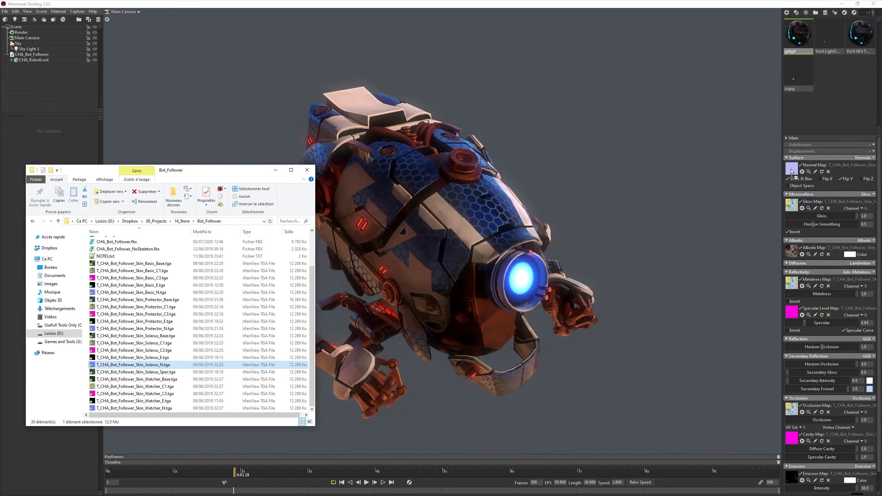
# Step: Set the duplicated light material's emissive Glow color to red, ff2b2b
pyautogui.click(799, 79)
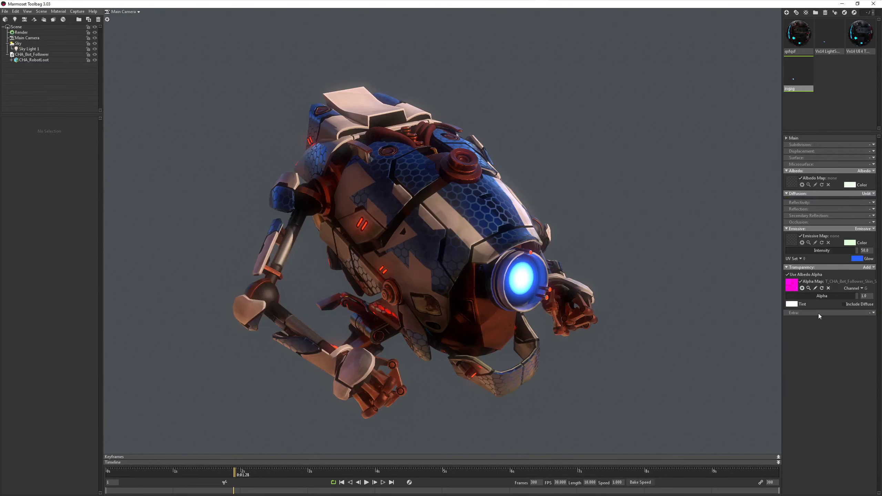
pyautogui.click(857, 259)
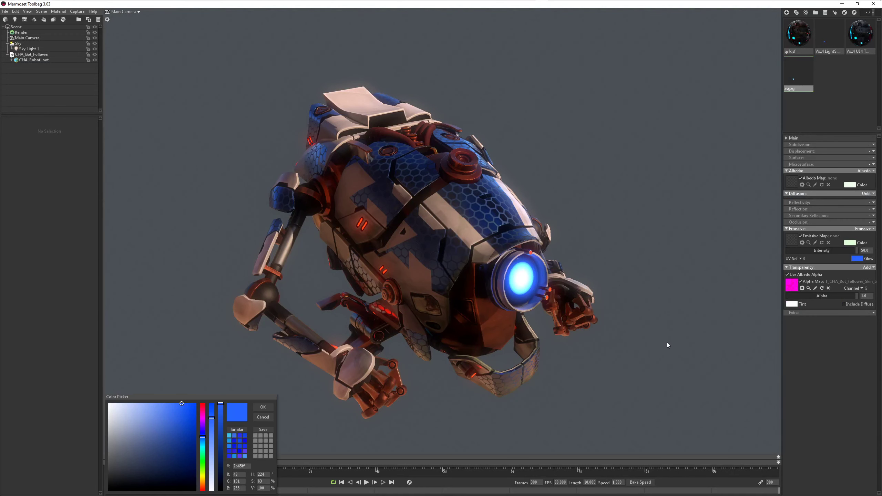
pyautogui.moveTo(202, 411); pyautogui.dragTo(208, 379)
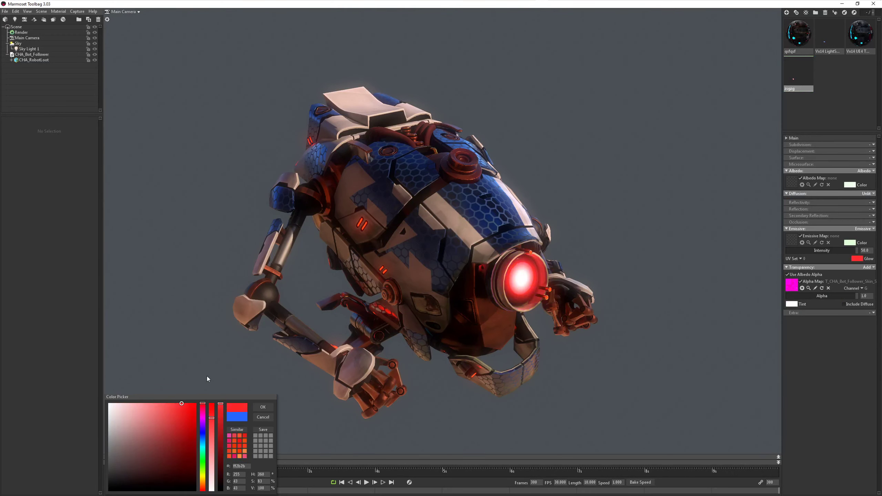
pyautogui.click(263, 407)
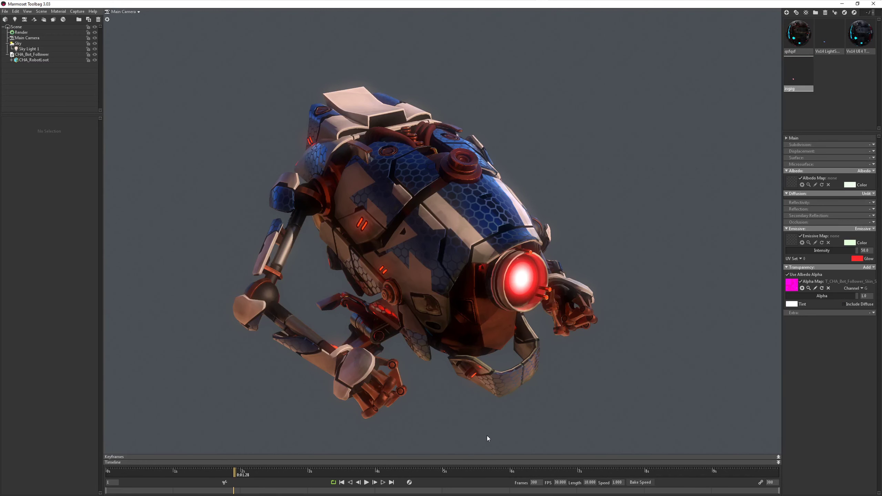
# Step: Scrub the animation to about 0:02.05 and reapply the original Protector body and light materials to the robot's body and eye
pyautogui.moveTo(204, 473); pyautogui.dragTo(249, 491)
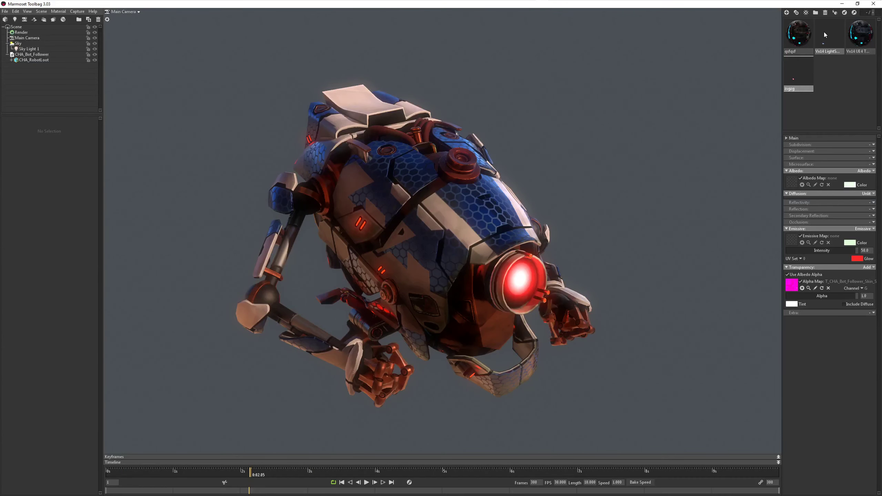
pyautogui.moveTo(860, 33); pyautogui.dragTo(565, 270)
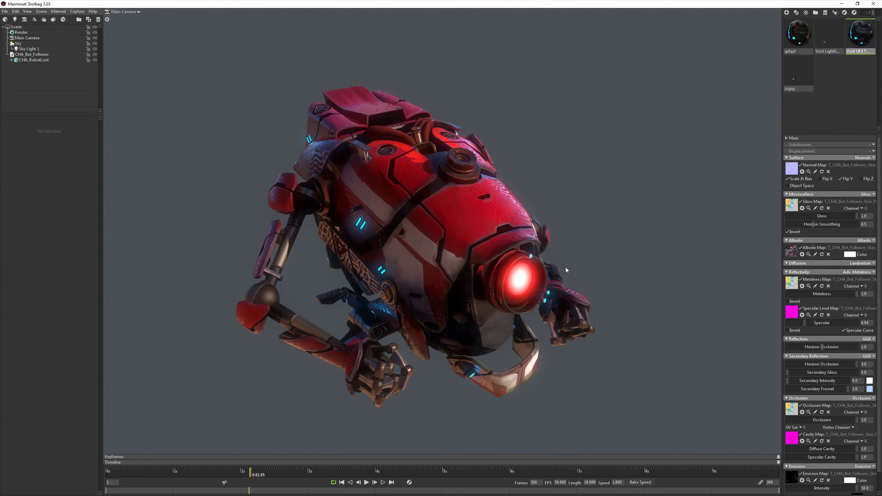
pyautogui.moveTo(829, 34); pyautogui.dragTo(521, 276)
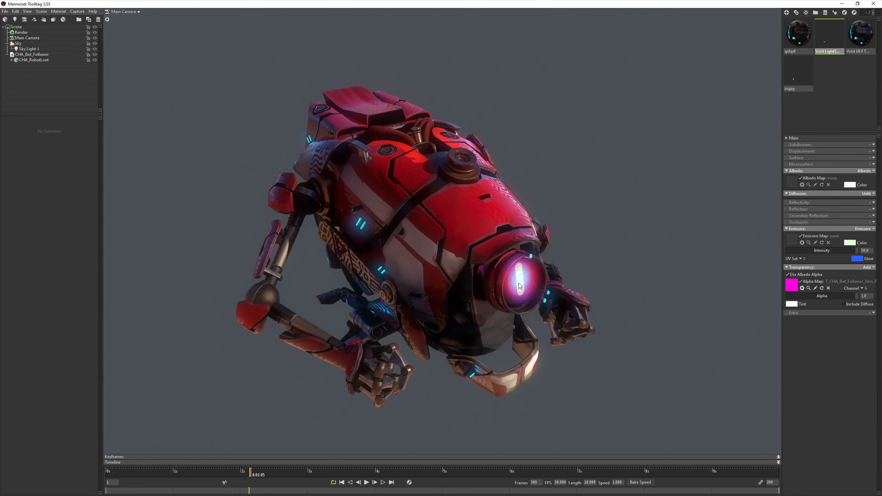